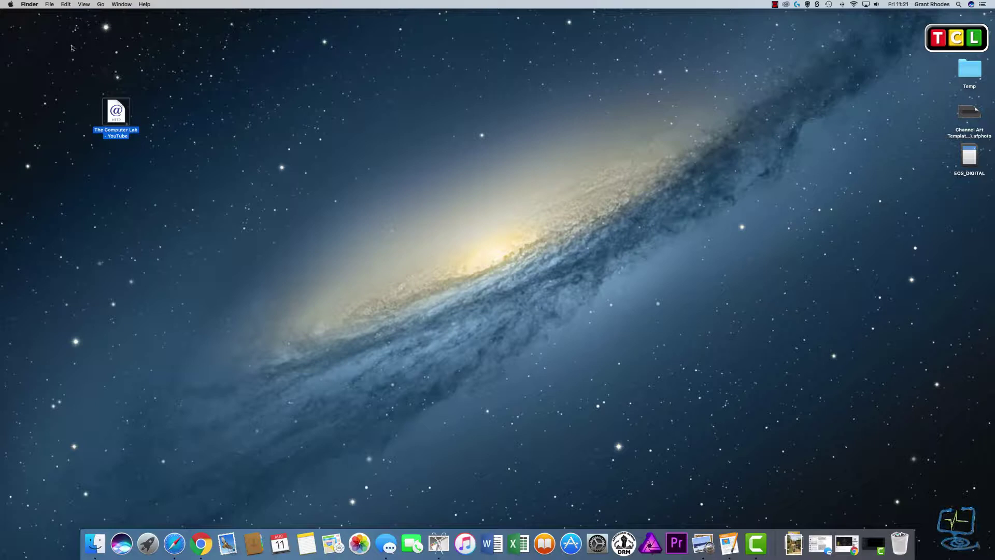
Step: Open System Preferences from the Apple menu, centre its window, and go to the General pane
click(10, 4)
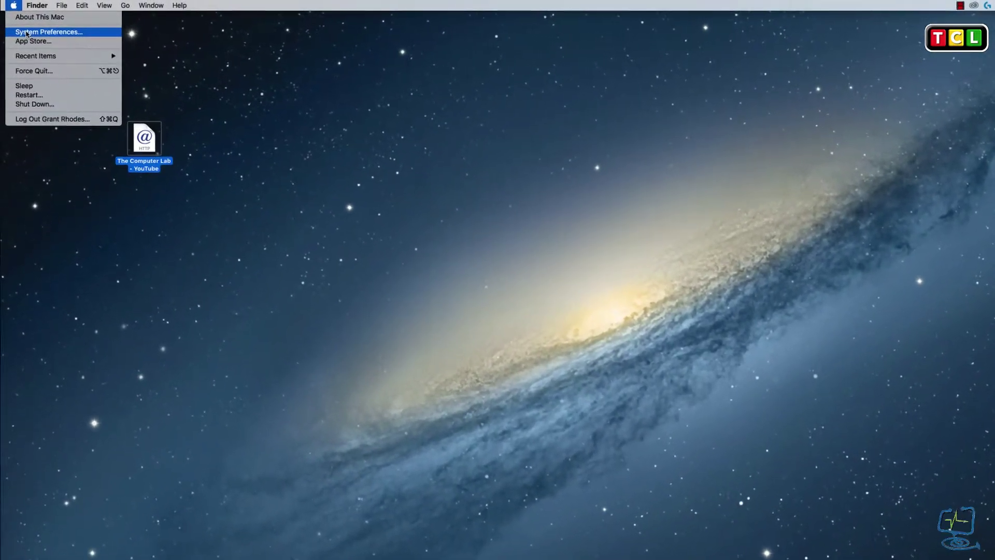
click(26, 33)
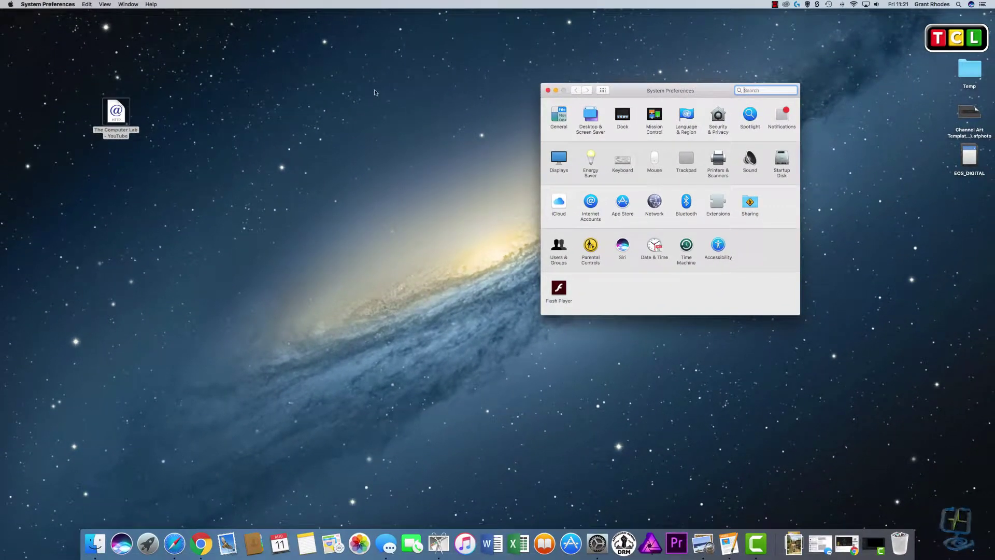
drag(630, 93, 429, 122)
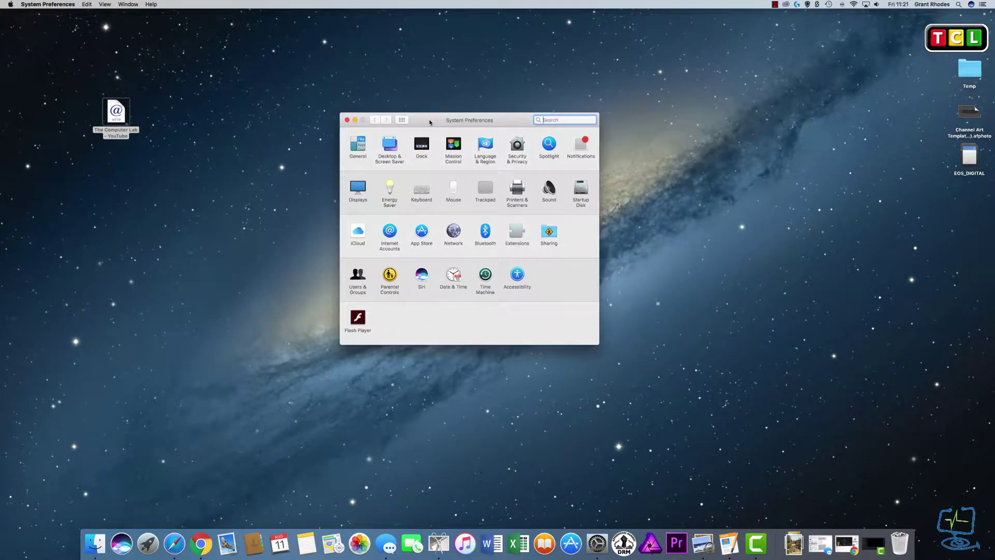
click(360, 147)
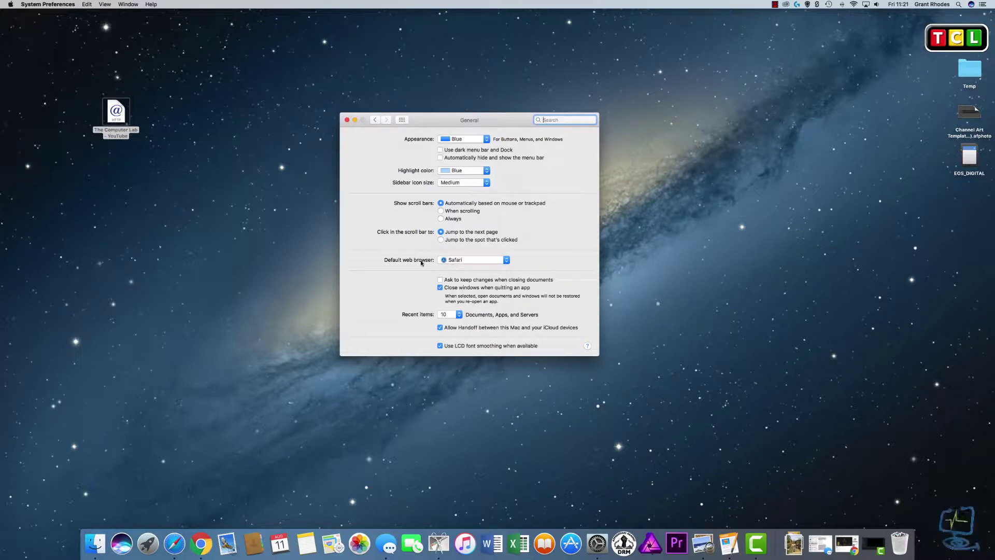
Step: Open the desktop 'The Computer Lab - YouTube' link in Safari, then bring General preferences to the front
click(141, 171)
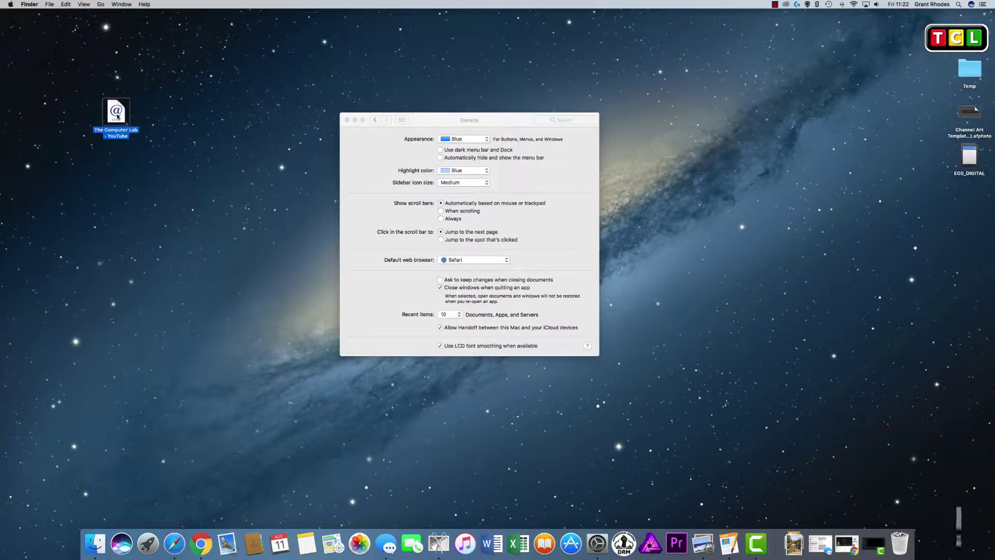
double_click(117, 114)
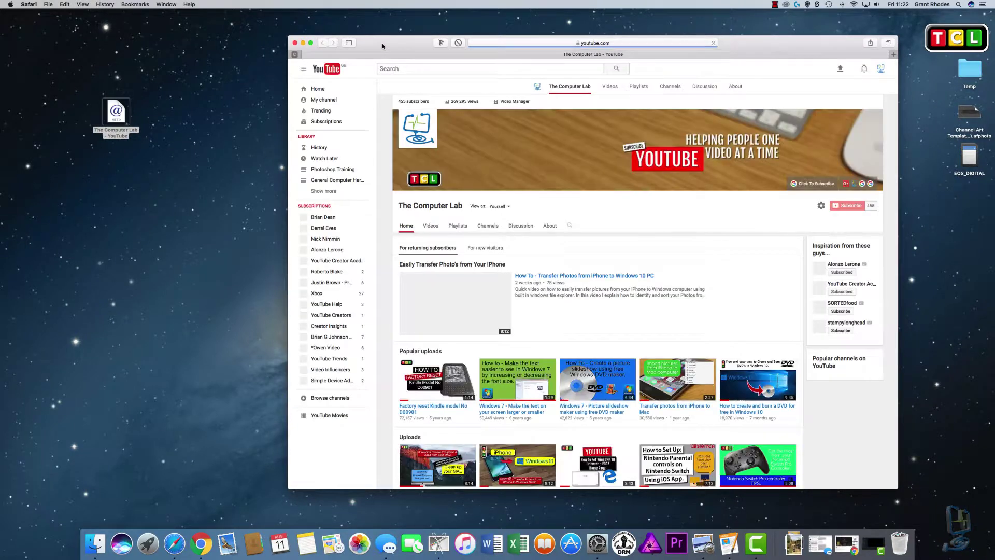
drag(382, 46, 360, 49)
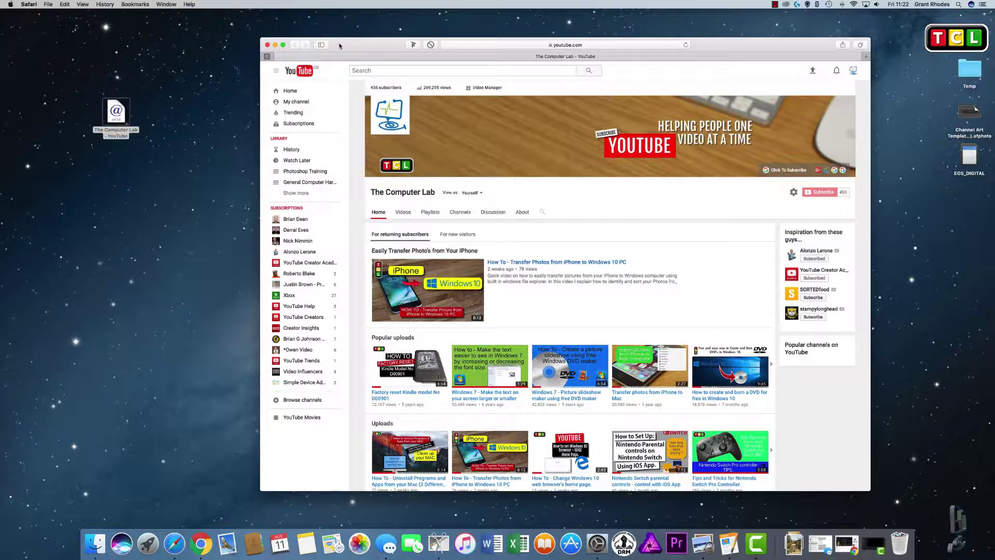
drag(339, 45, 463, 47)
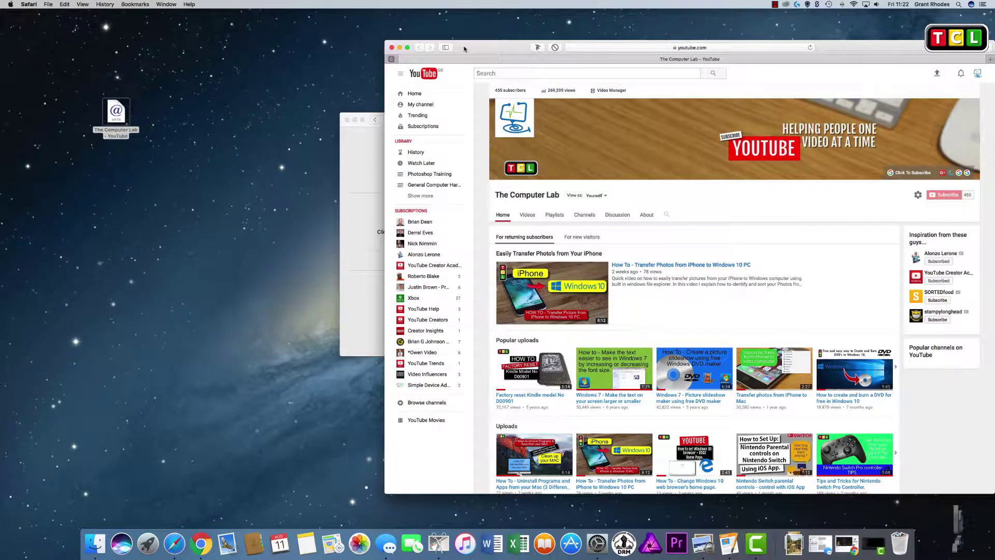
click(370, 122)
drag(427, 121, 187, 162)
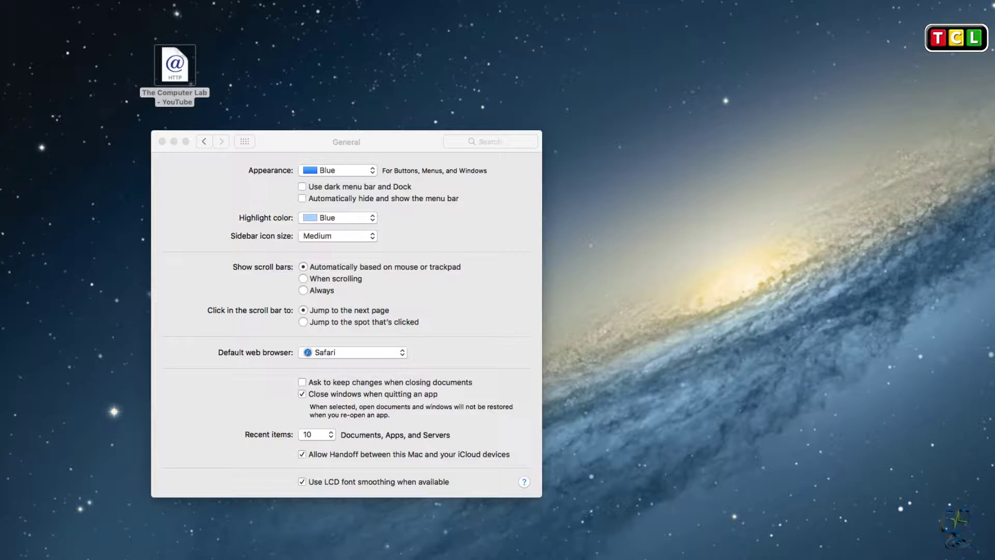
Step: Change the default web browser from Safari to Google Chrome
click(353, 351)
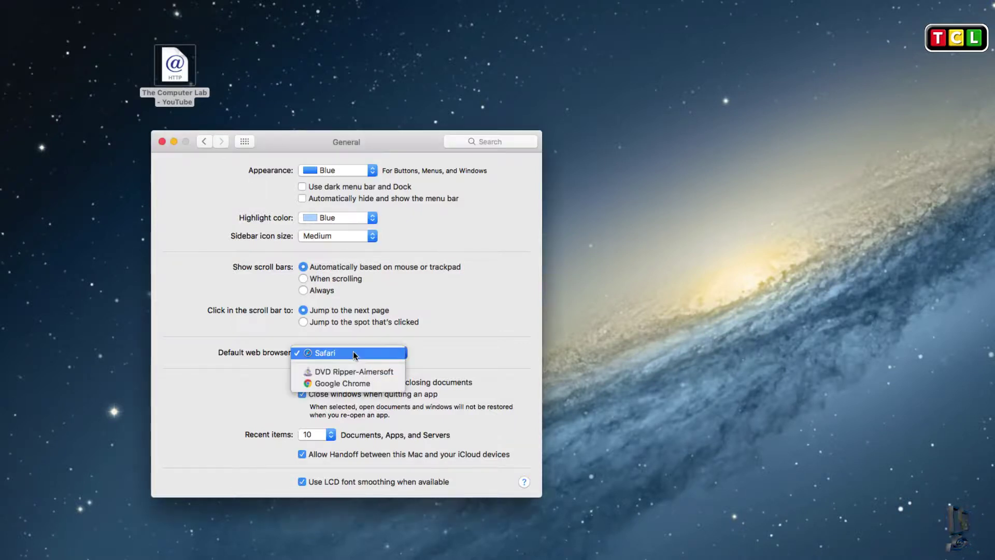
click(348, 385)
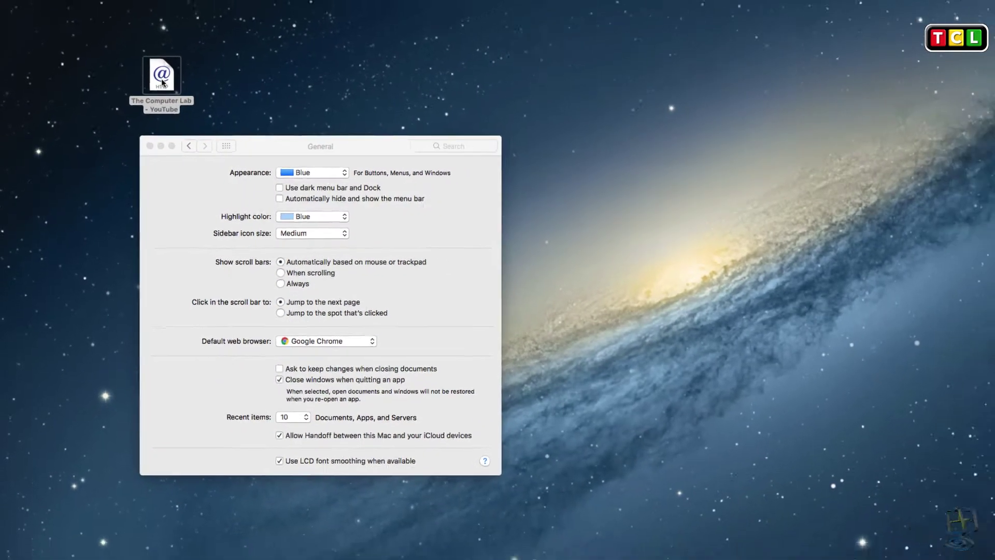
Step: Open the desktop YouTube link in Google Chrome, the new default browser
double_click(174, 74)
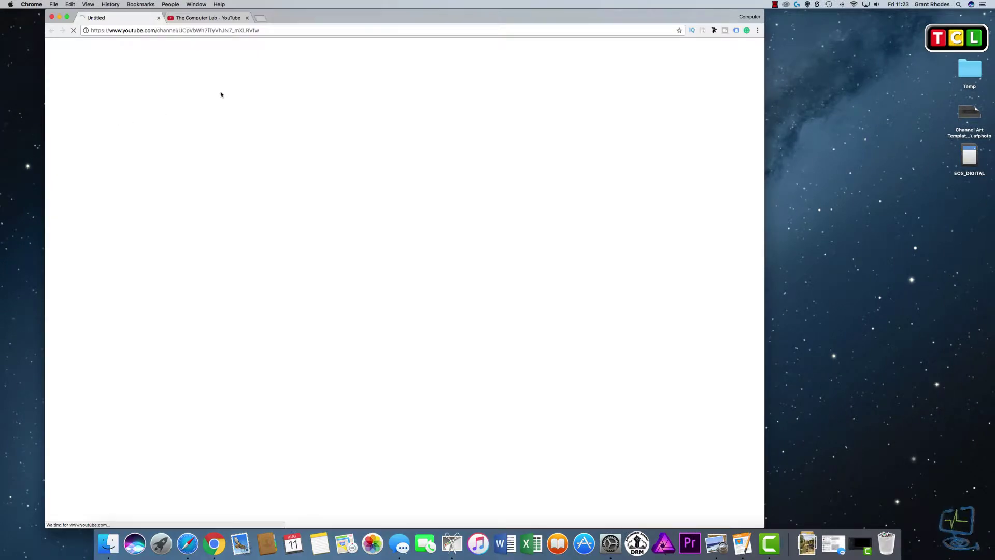
drag(331, 24, 556, 26)
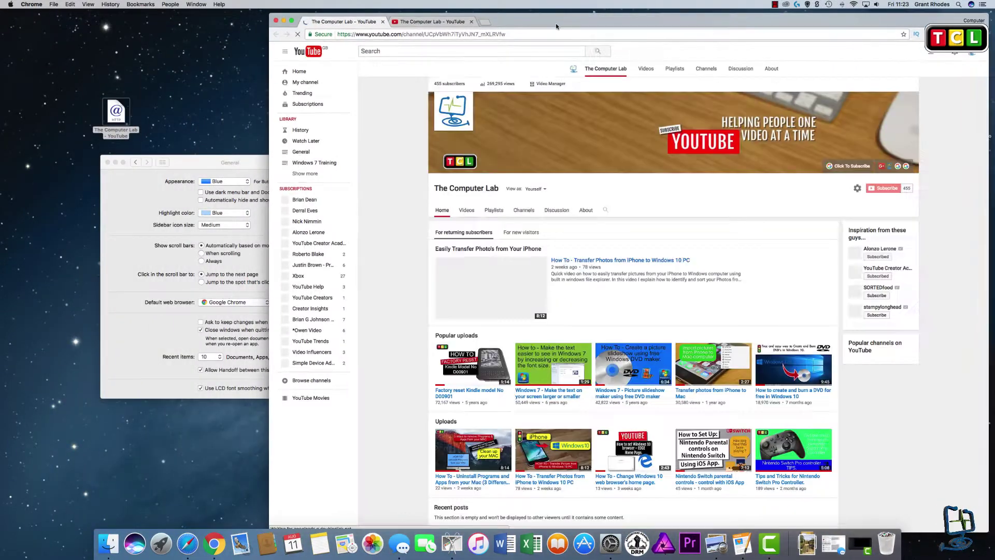
drag(269, 106, 384, 107)
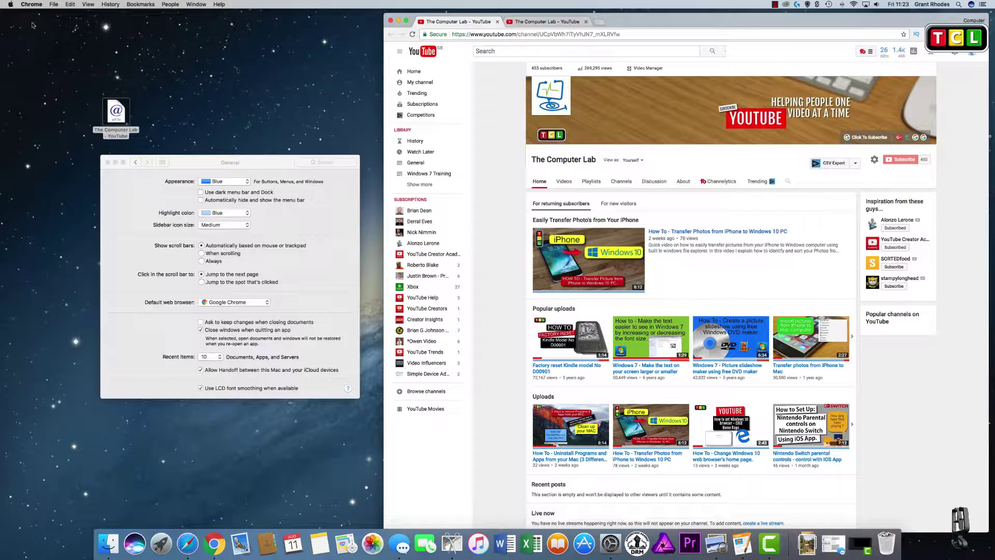
Step: Close System Preferences and the Chrome window, then reopen the YouTube link in Chrome
click(187, 164)
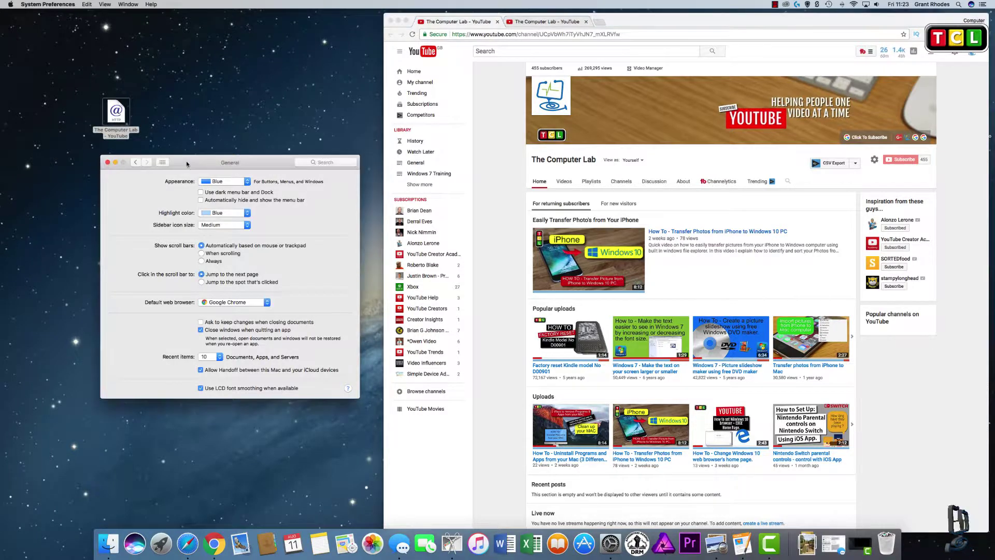
click(107, 163)
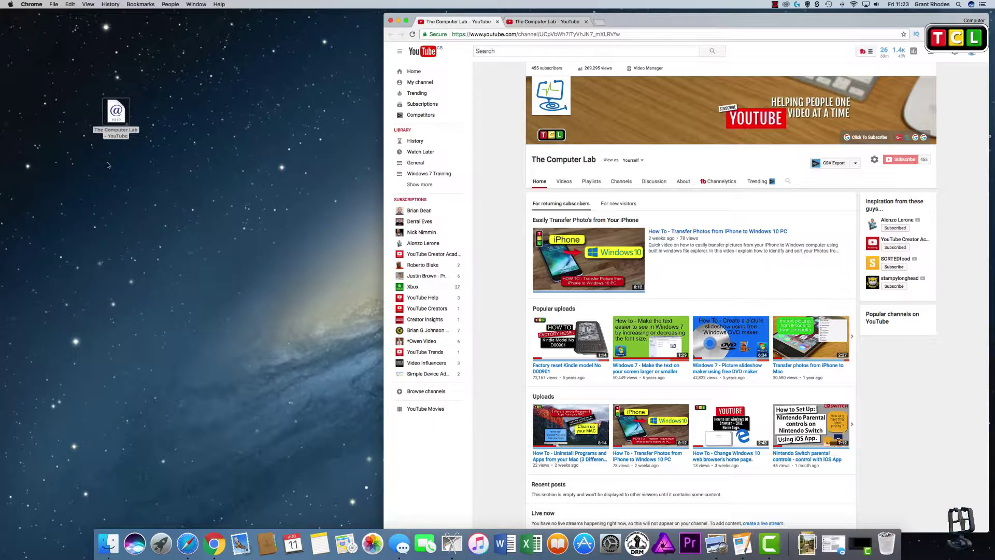
click(391, 22)
double_click(124, 123)
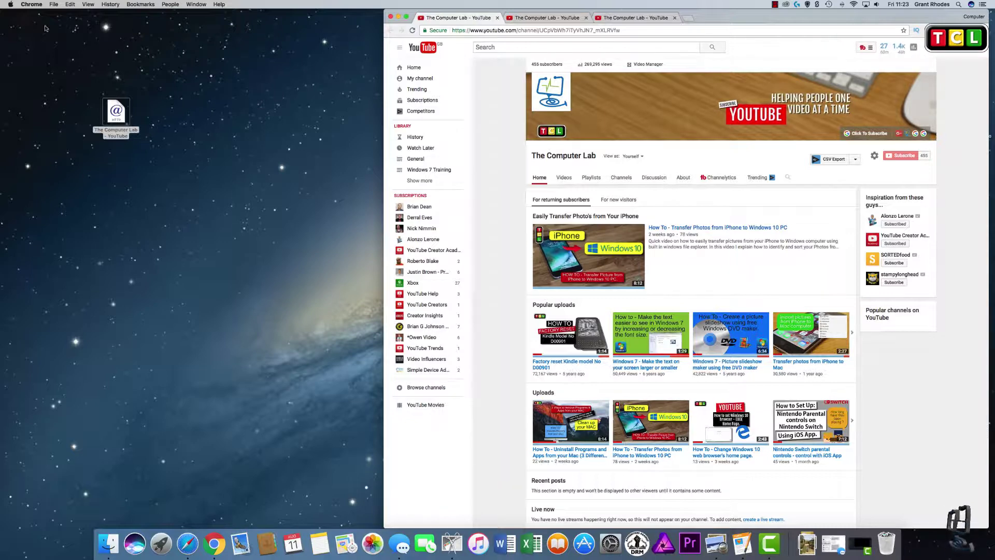
Step: Set Safari back as the default browser in System Preferences > General and select the desktop YouTube link
click(10, 4)
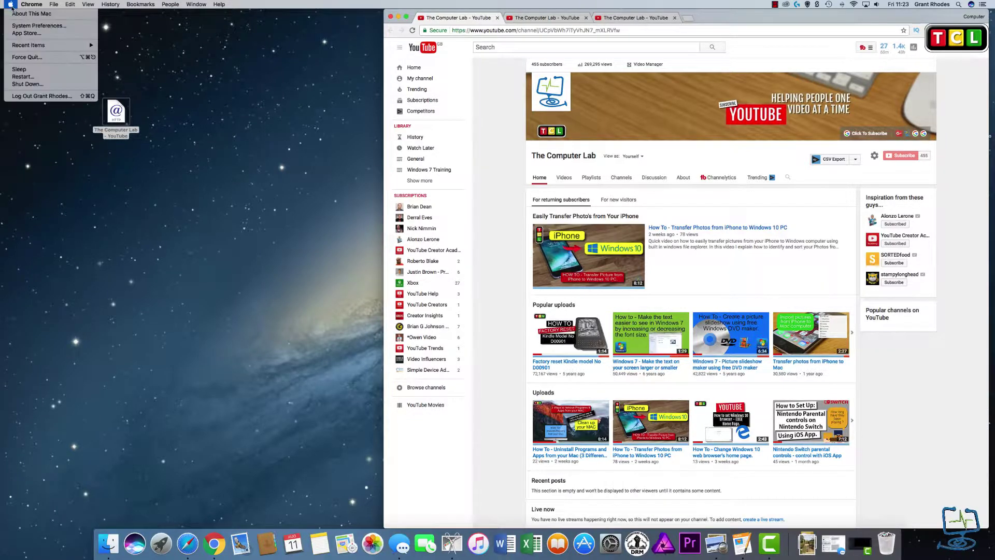
click(23, 27)
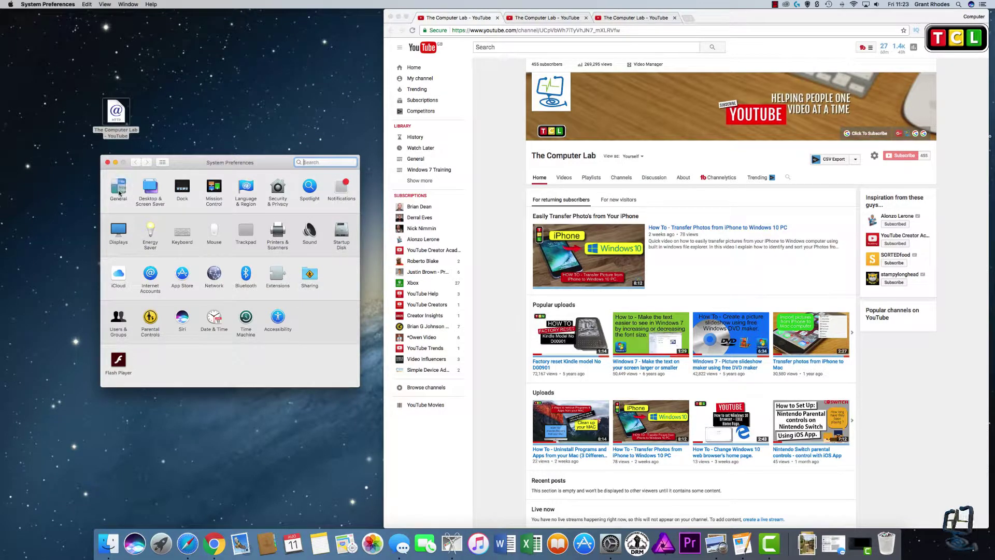
click(119, 193)
click(213, 303)
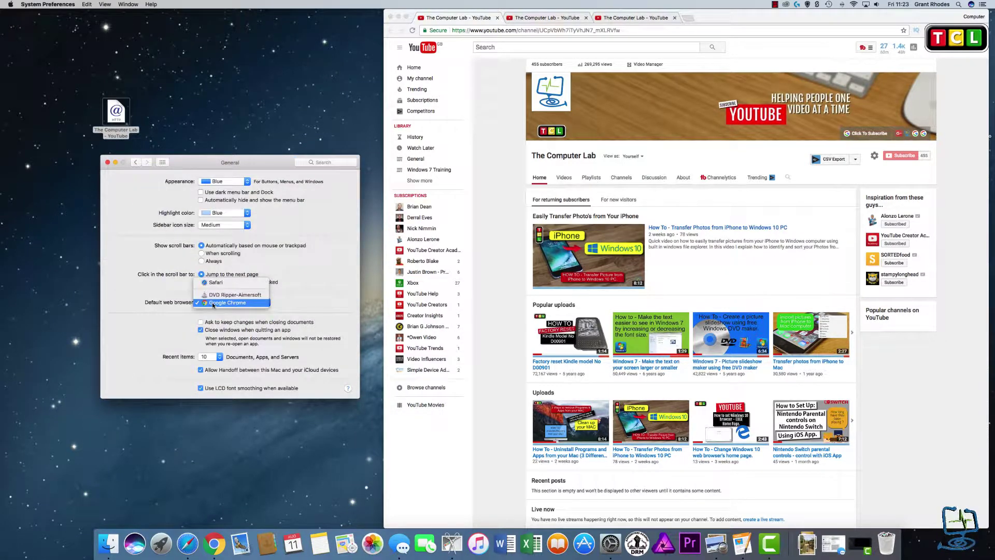
click(219, 283)
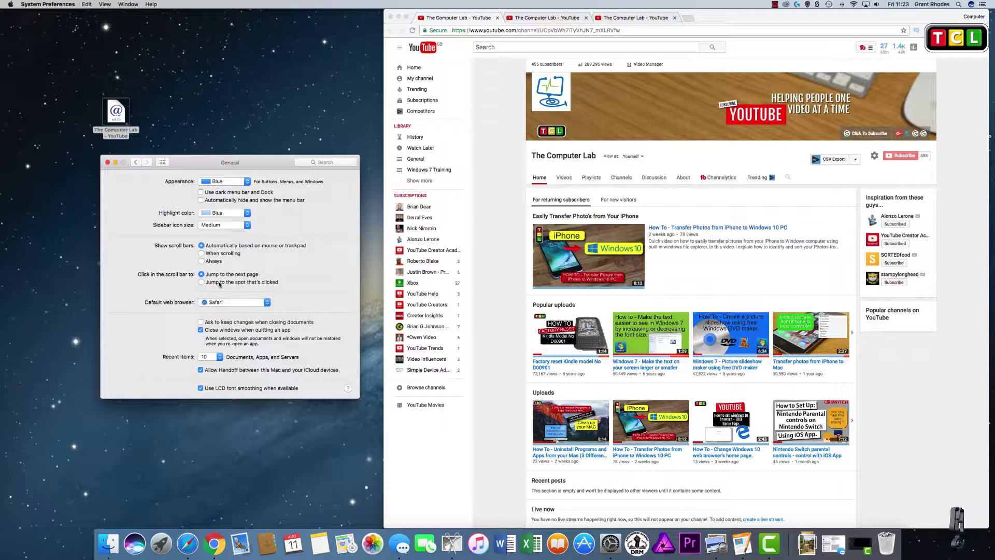
click(115, 121)
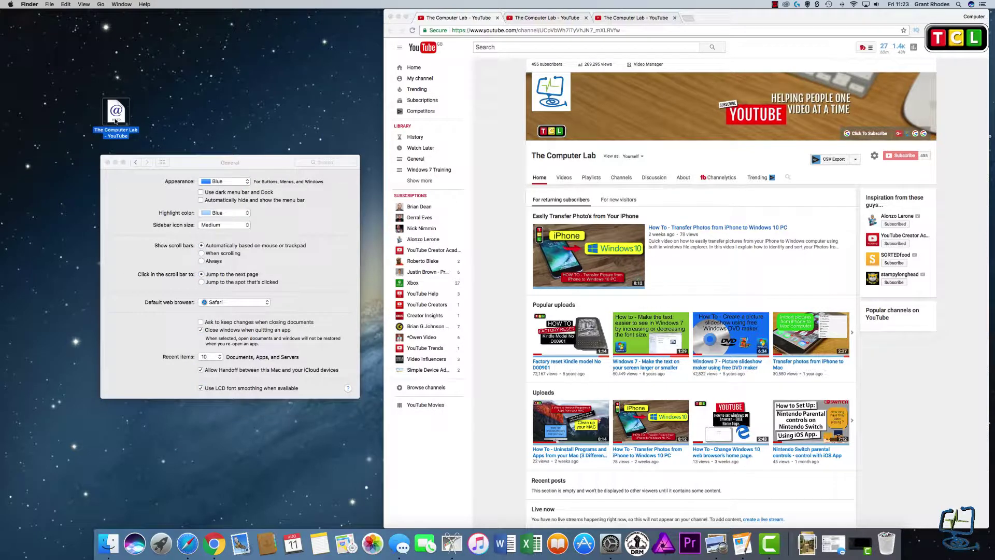
Step: Open The Computer Lab - YouTube link in Safari and close the Chrome window
double_click(116, 121)
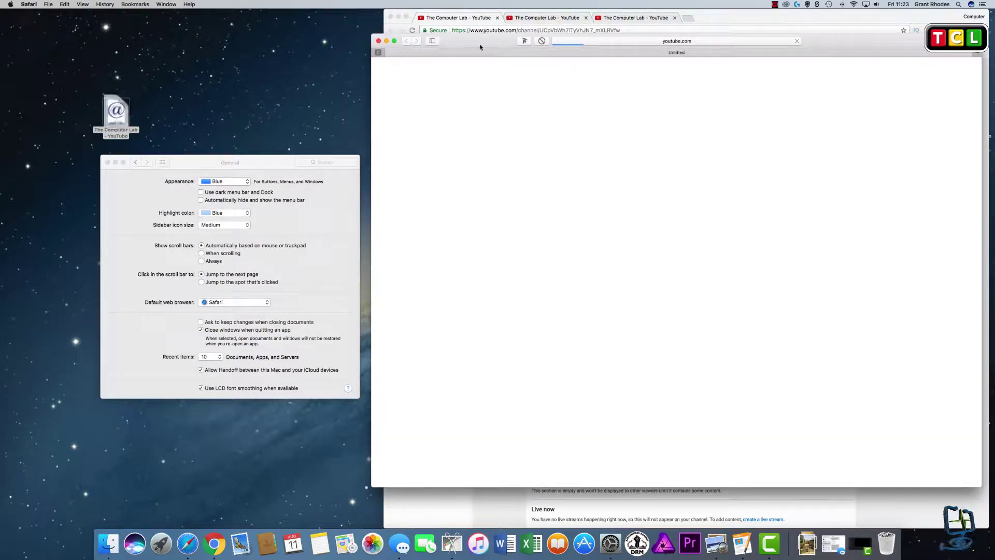
drag(487, 42, 437, 52)
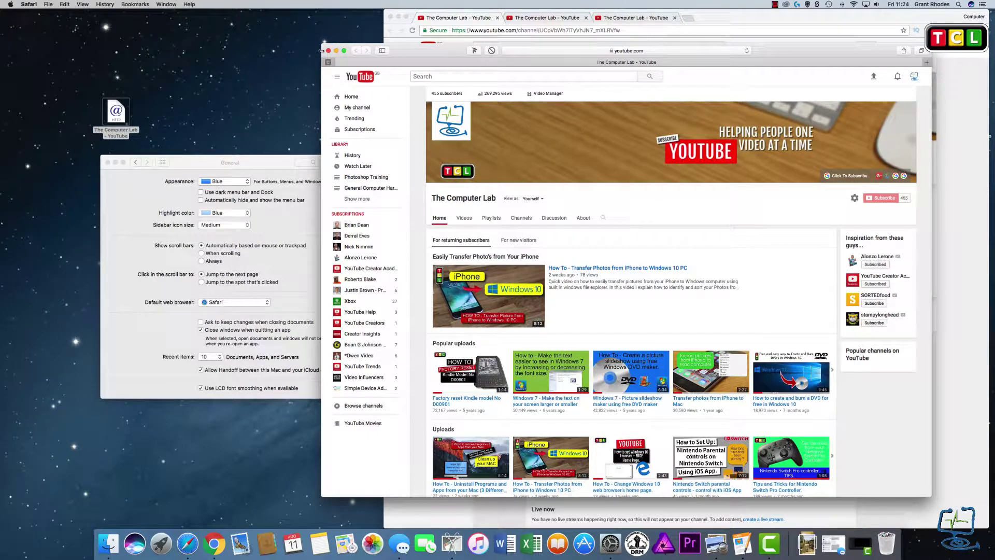
click(391, 17)
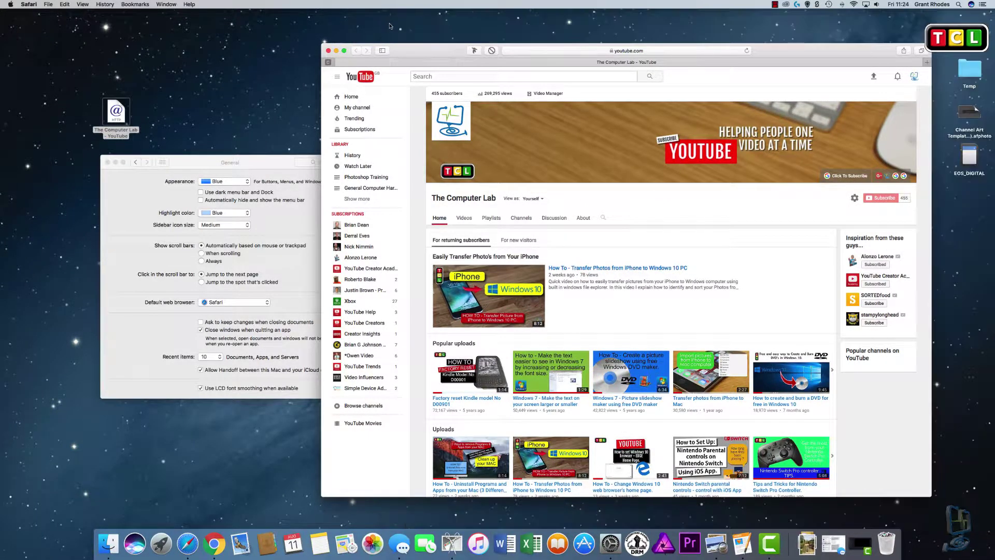
drag(409, 48, 422, 34)
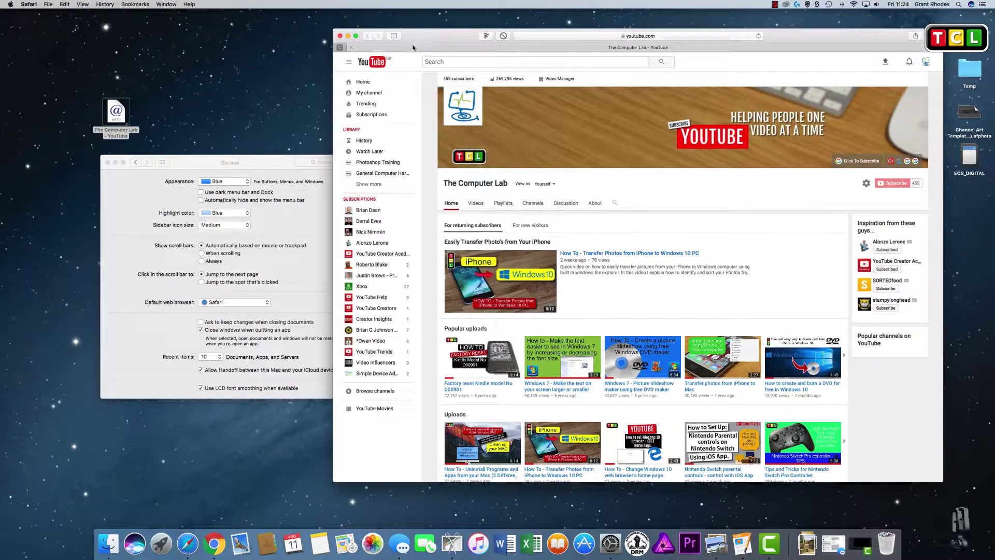
Step: Close the General settings window and the Safari YouTube window
drag(266, 162, 207, 176)
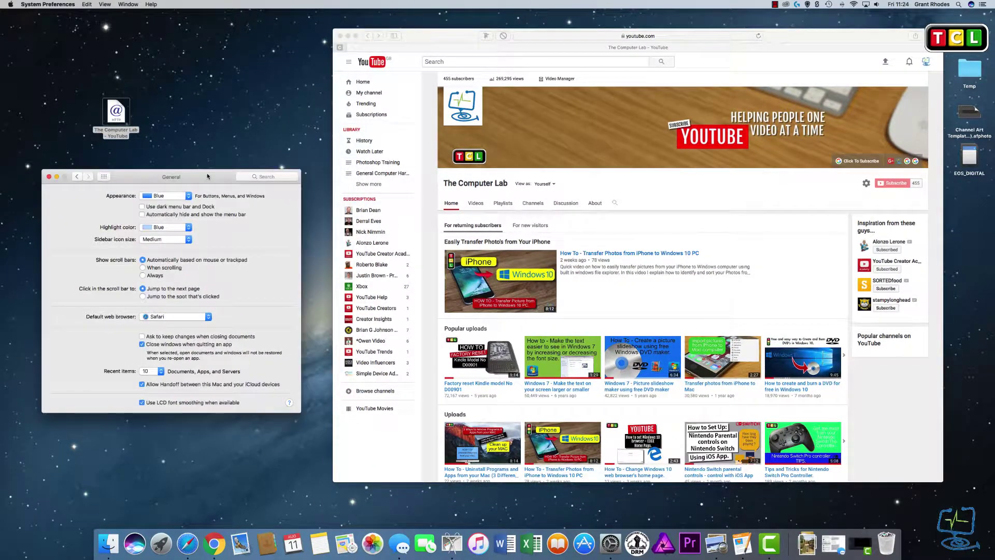
drag(451, 38, 438, 38)
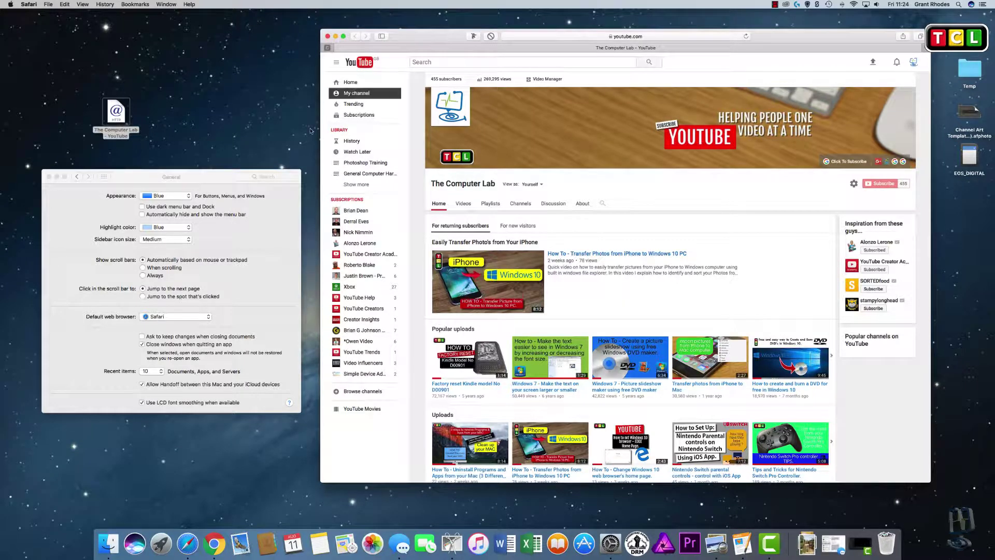
click(49, 176)
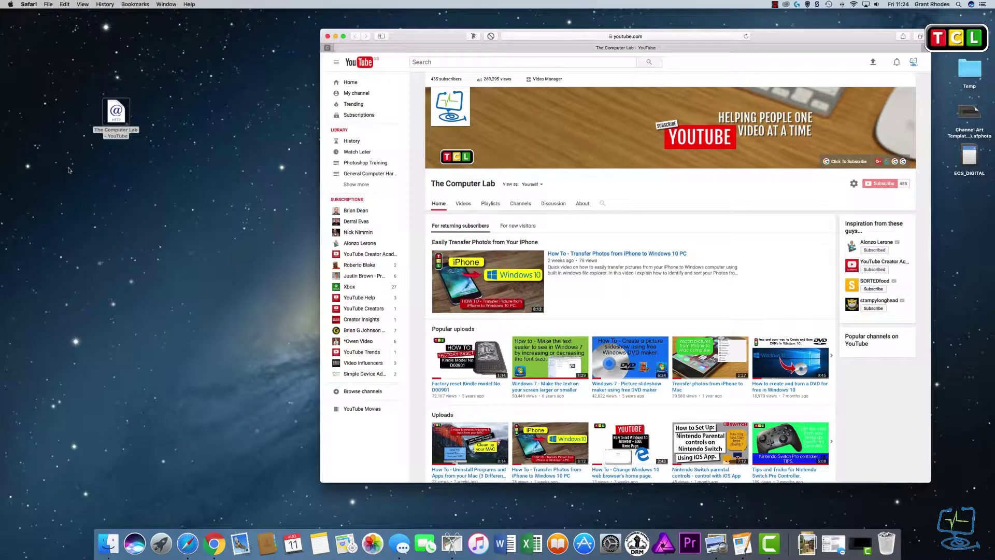
click(327, 36)
Step: Quit Safari from its Dock icon and relaunch it to a fresh Favorites window
right_click(188, 542)
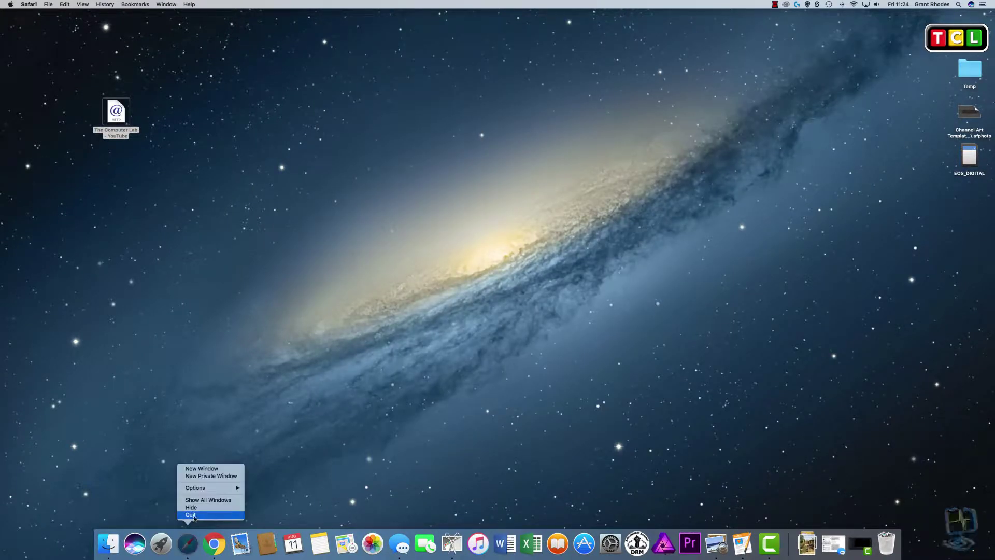
click(190, 515)
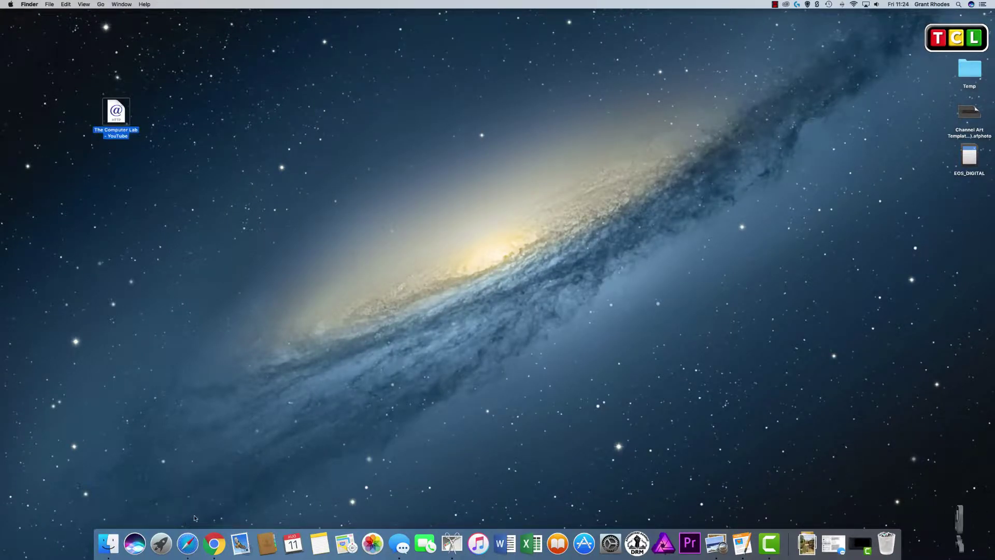
click(189, 544)
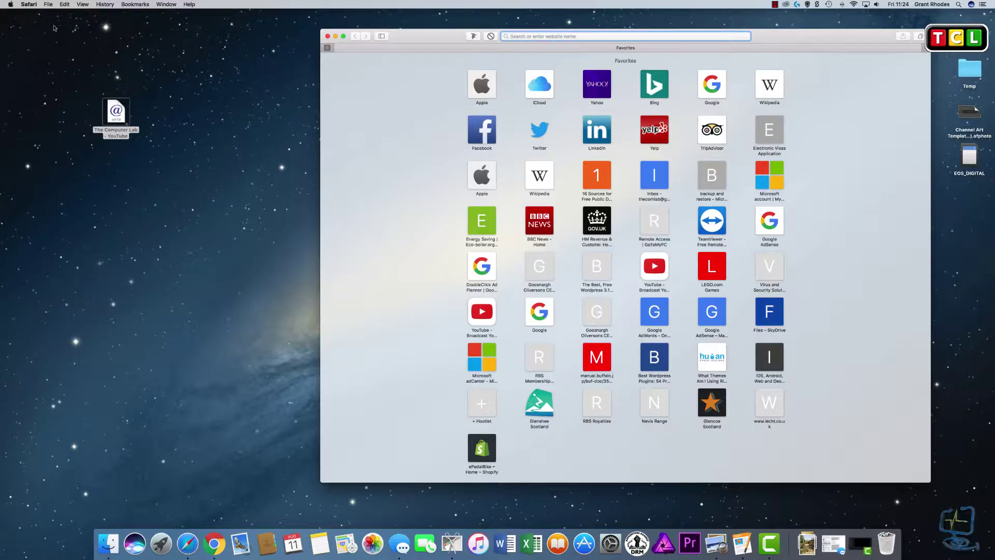
click(29, 4)
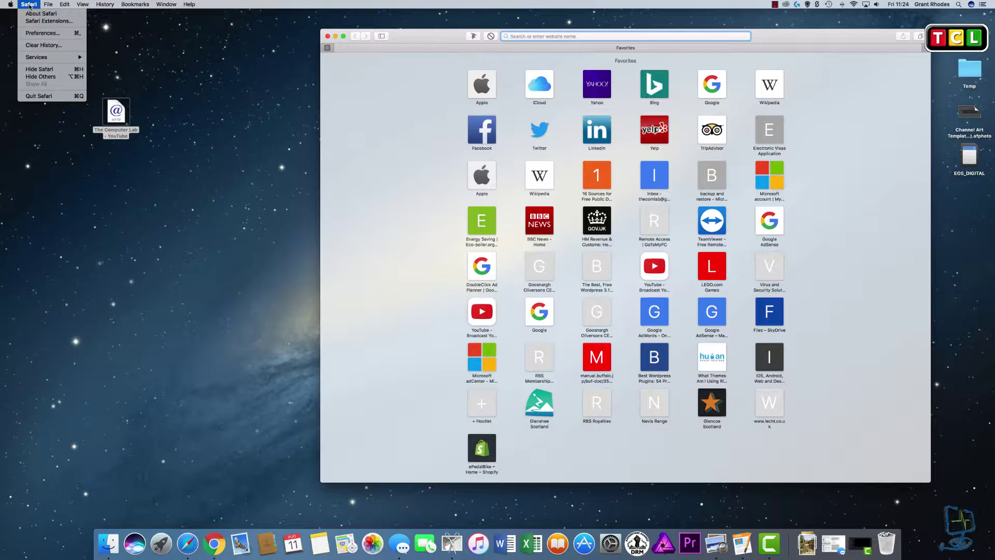
Step: Open Safari Preferences, look through the Tabs and AutoFill panes, and return to General
click(36, 33)
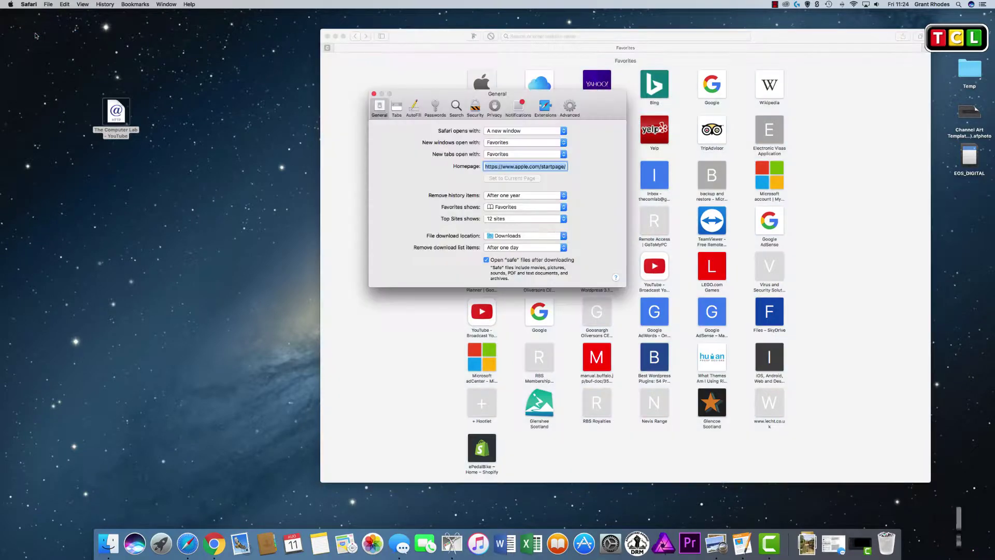
drag(415, 102, 86, 205)
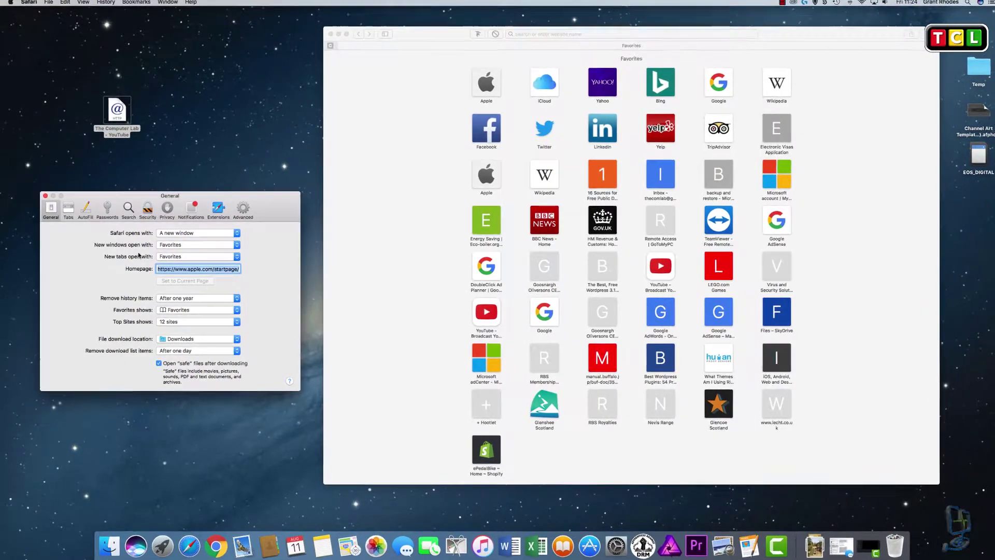
click(68, 209)
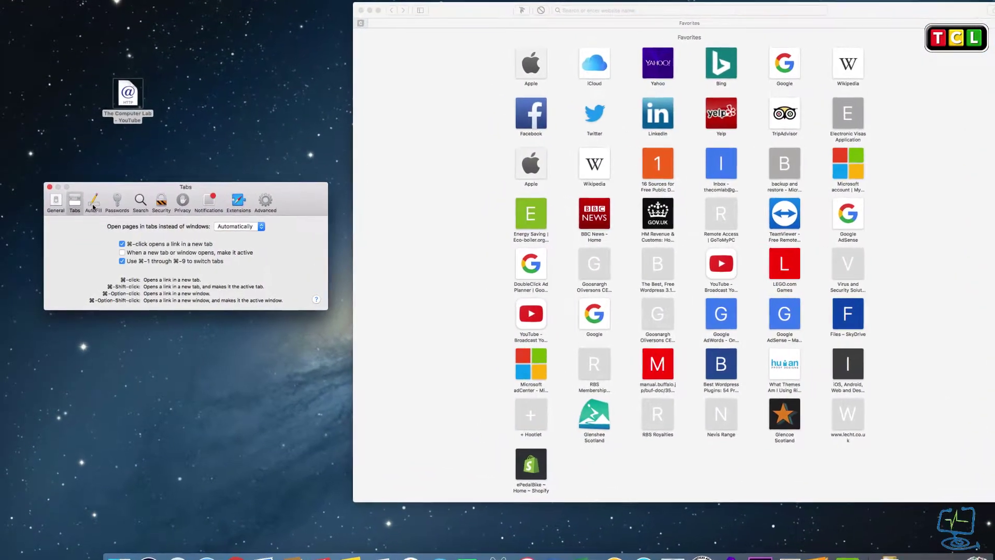
click(93, 204)
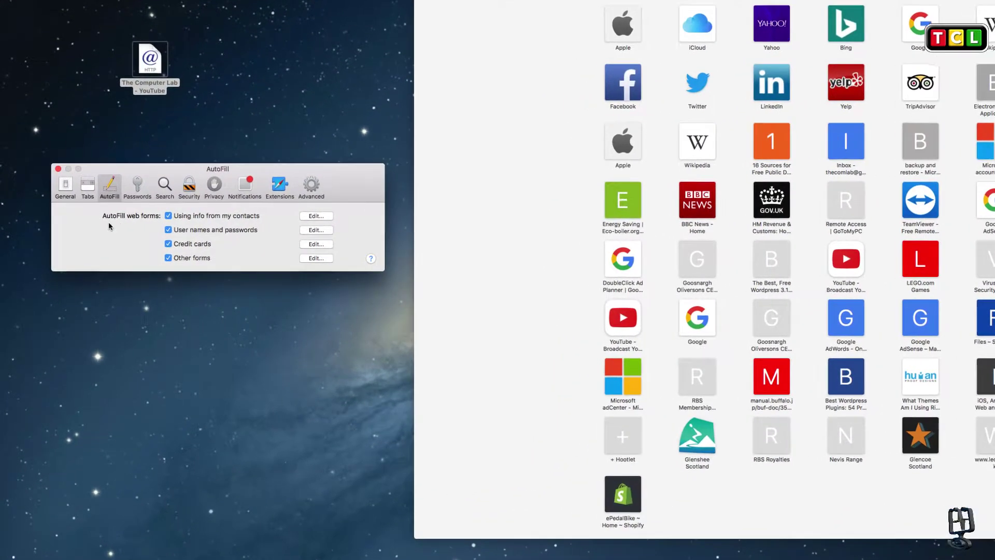
click(65, 186)
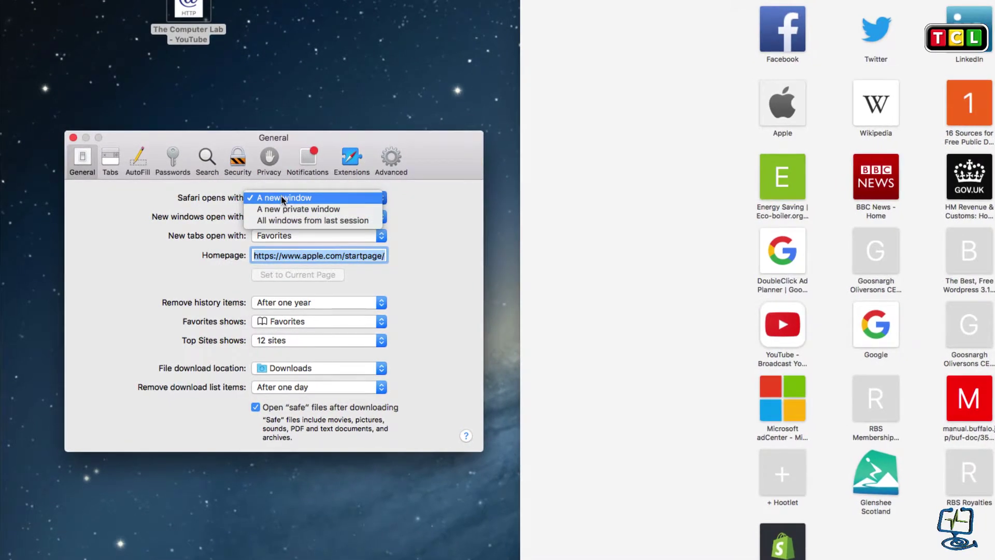
Step: Keep Safari opening with a new window and set new windows and new tabs to open with Homepage
click(180, 197)
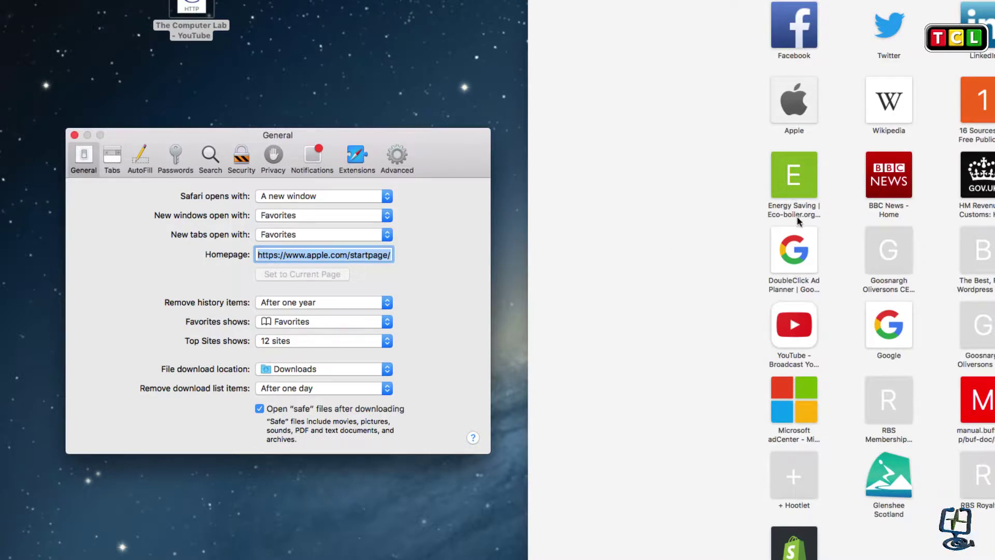
click(386, 216)
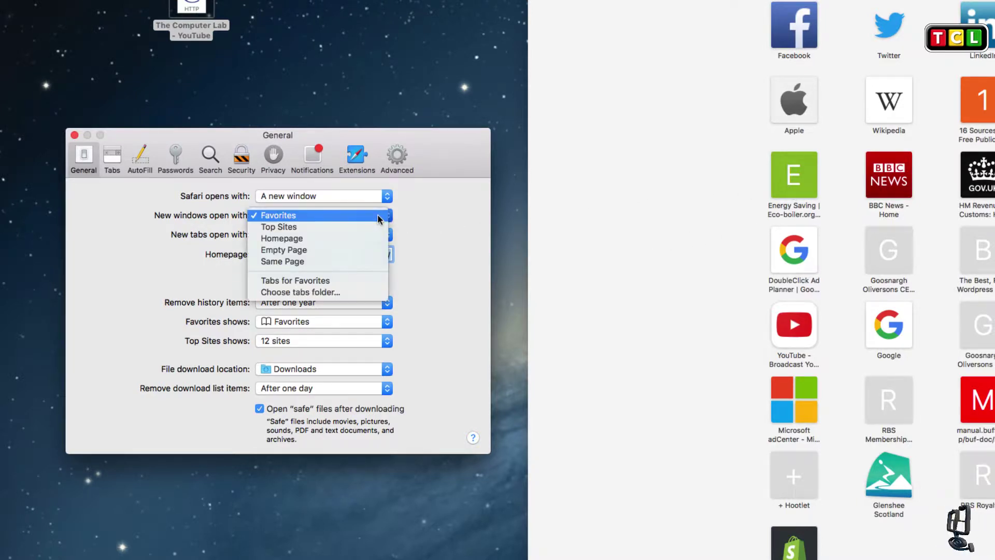
click(356, 239)
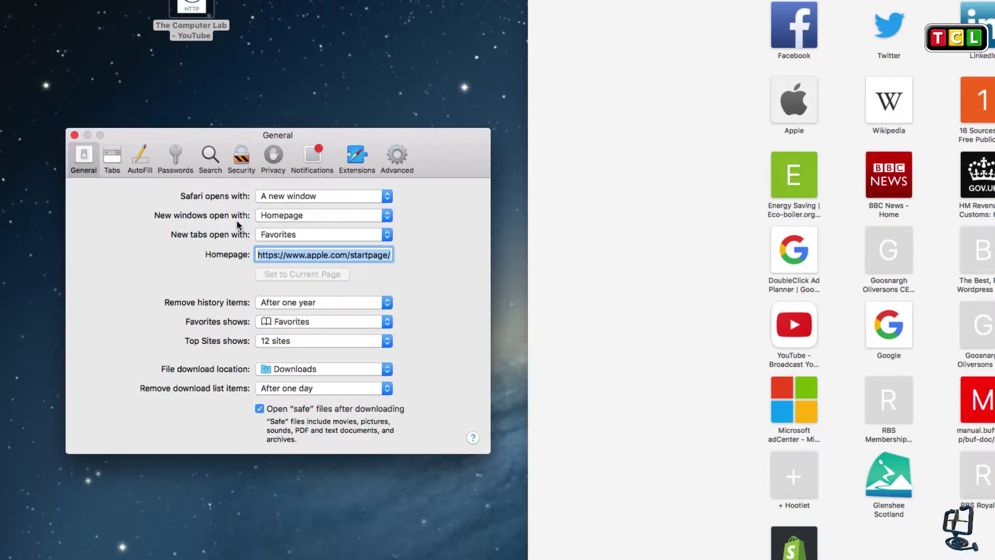
click(273, 236)
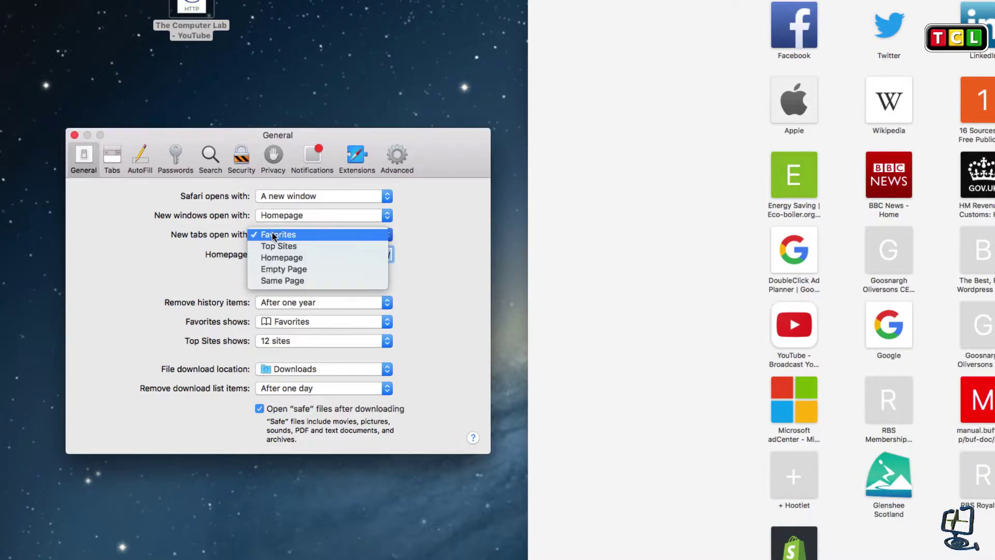
click(280, 258)
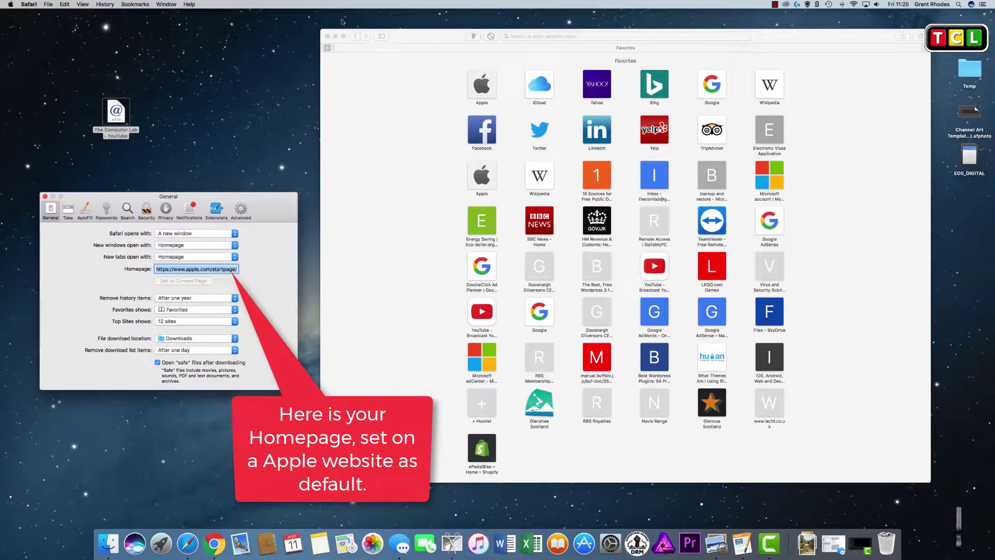
Step: Close the window, quit Safari from the Dock, and relaunch it onto the Apple start page
click(327, 36)
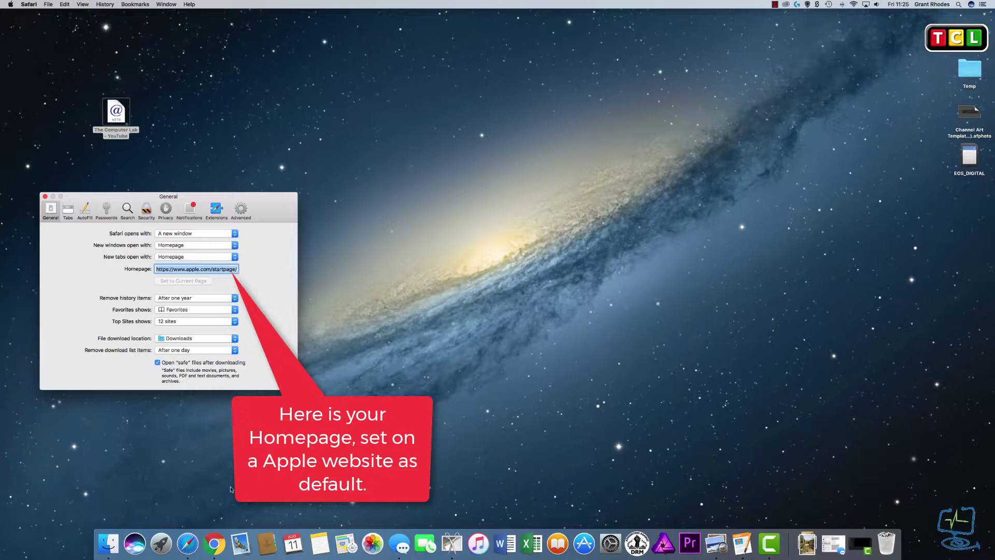
right_click(187, 543)
click(194, 518)
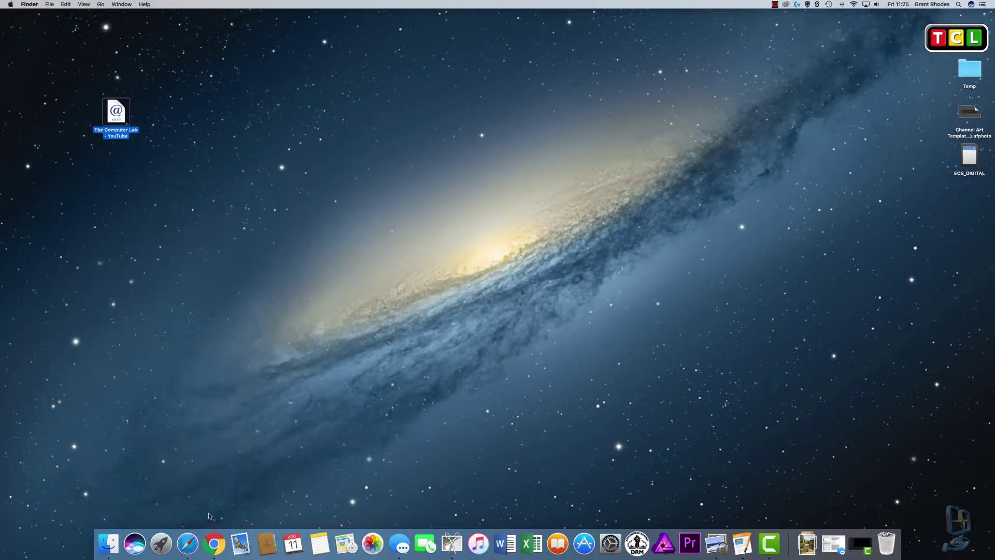
click(187, 543)
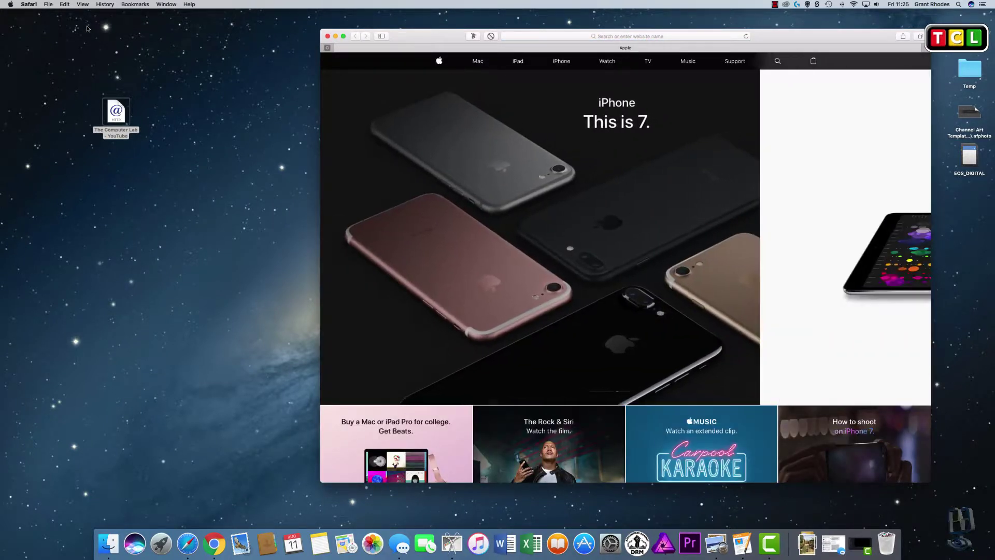
click(28, 5)
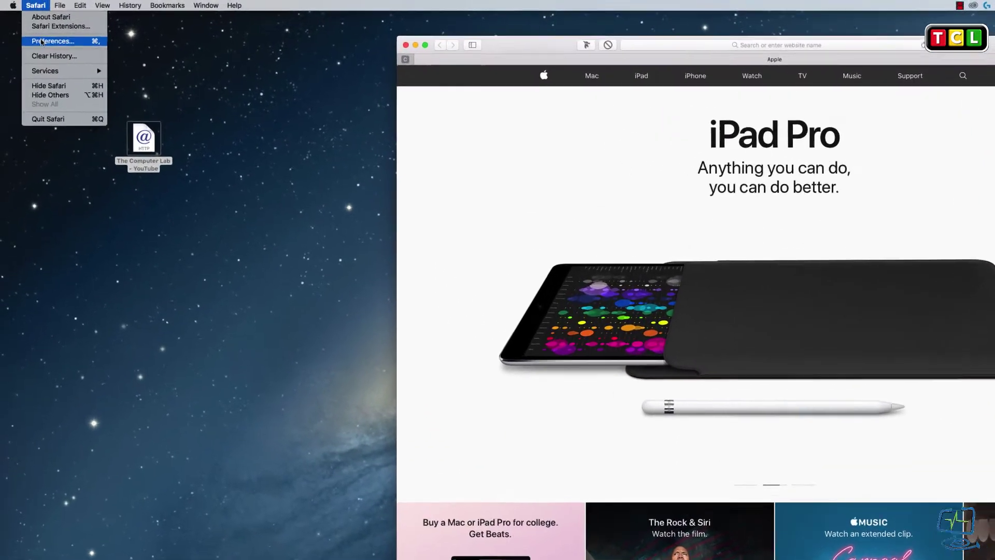
click(63, 59)
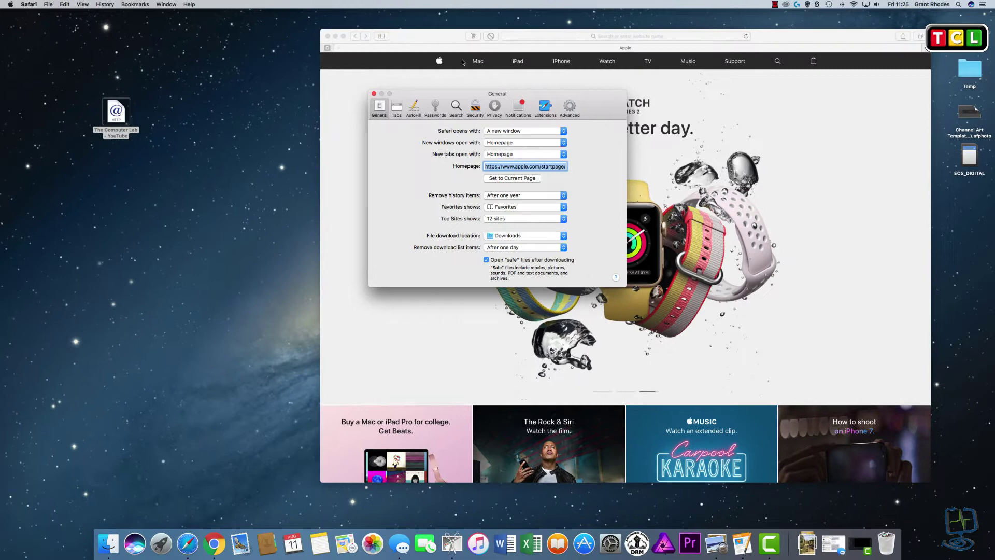
drag(542, 119, 251, 228)
drag(201, 182, 120, 192)
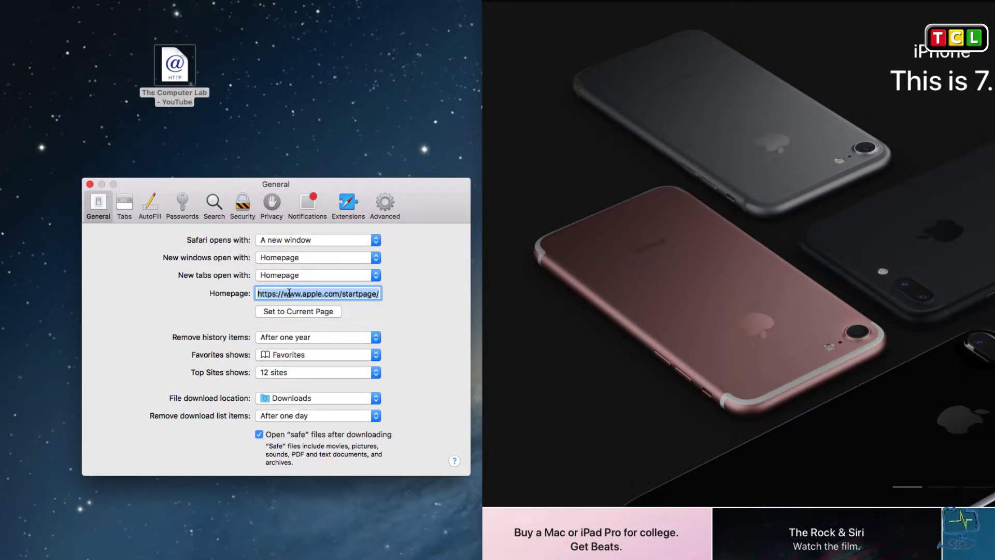
text(www)
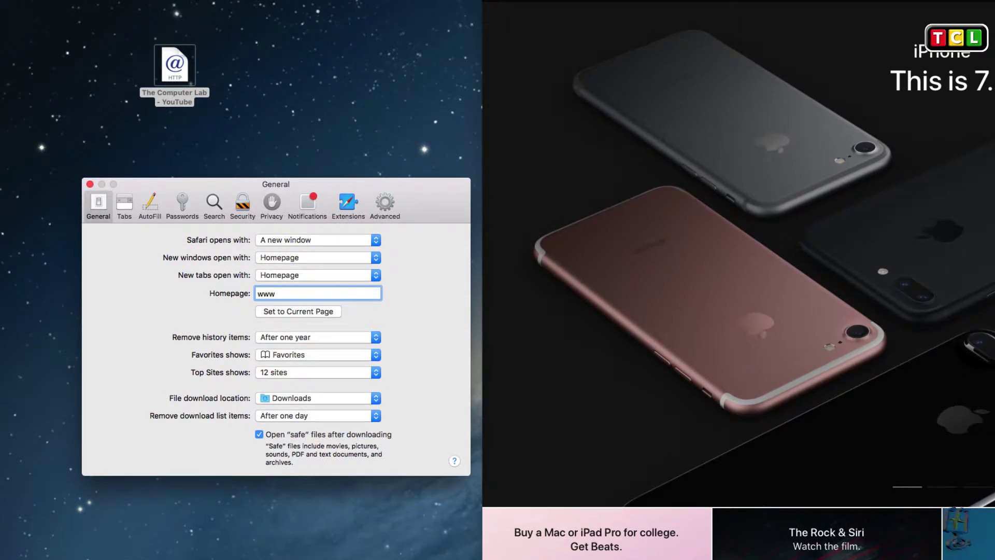
text(.goog)
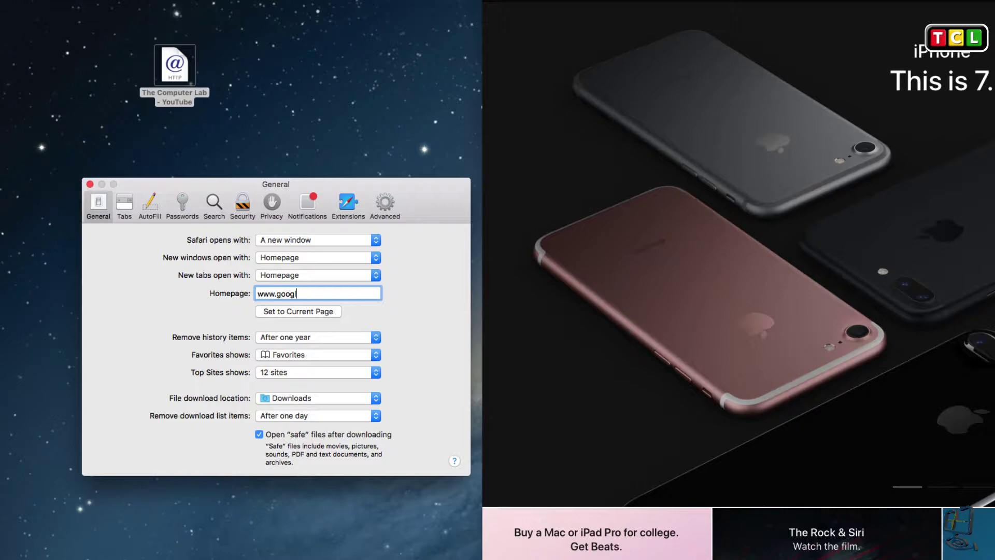
text(le.co.uk)
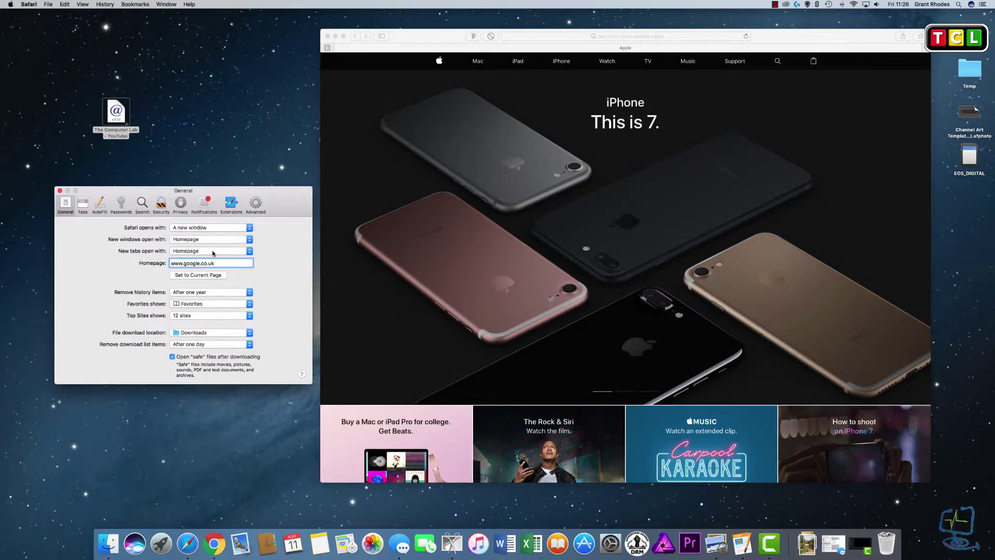
Step: Keep new tabs opening the homepage and confirm the homepage change to Google
click(214, 251)
click(262, 253)
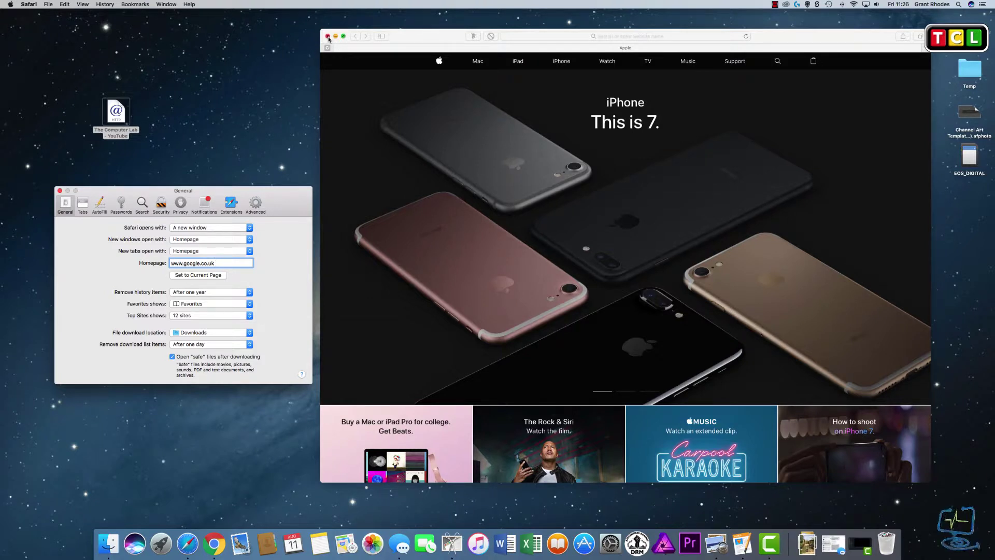
click(59, 191)
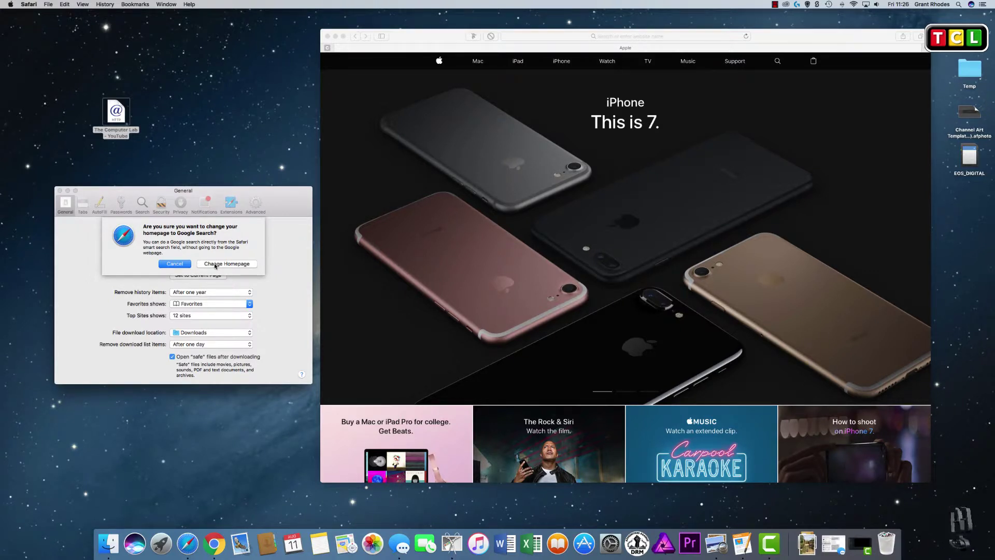
click(215, 265)
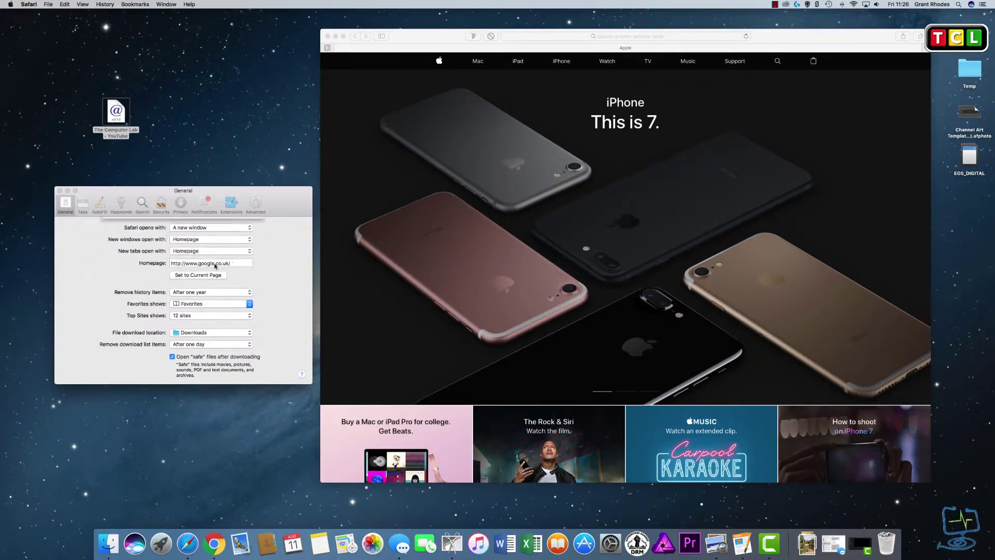
Step: Close the preferences and start page windows, then quit Safari from the Dock
click(59, 190)
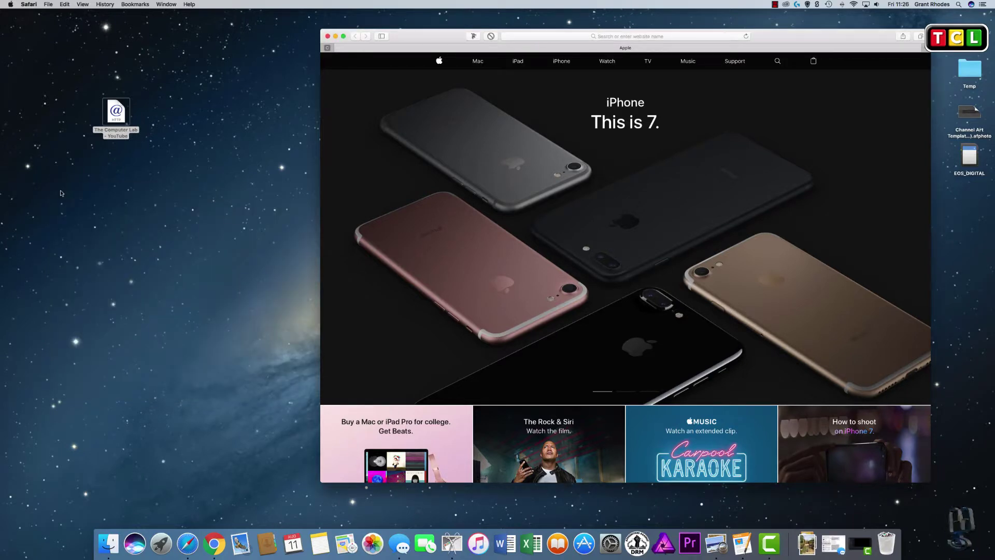
click(327, 37)
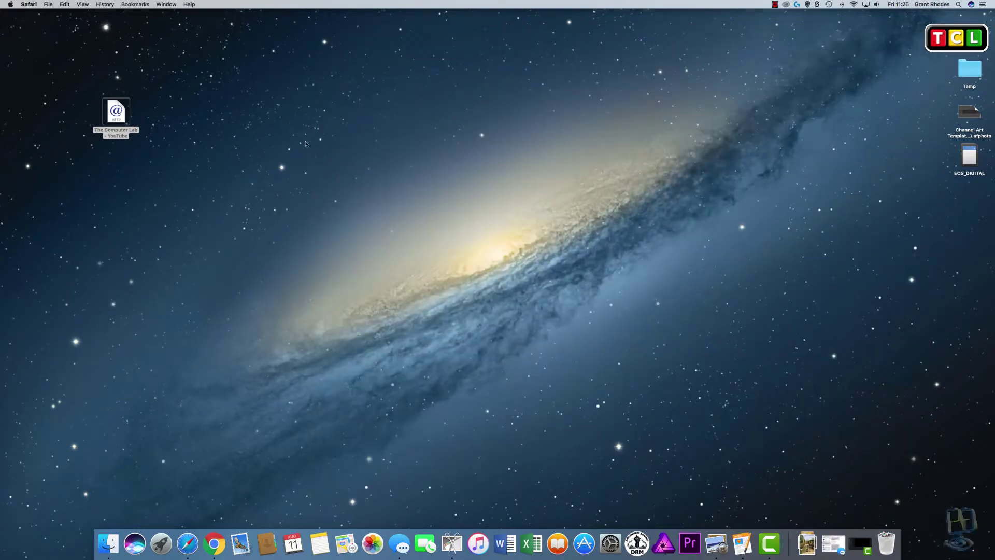
right_click(189, 543)
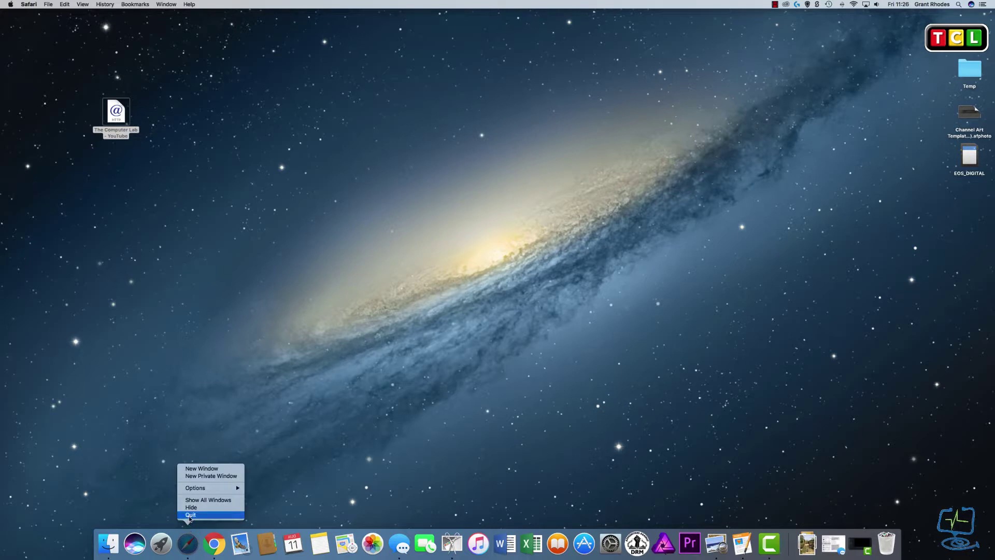
click(189, 519)
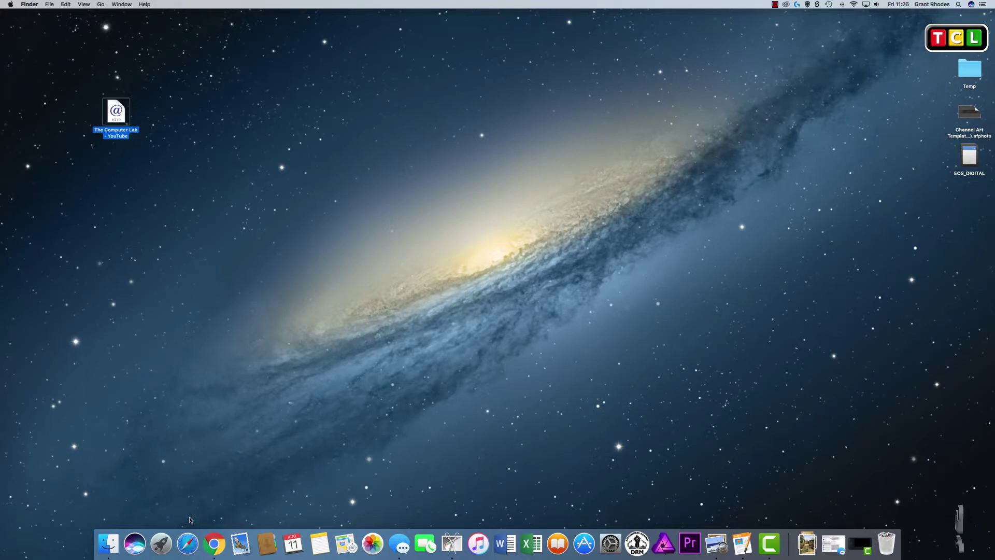
Step: Relaunch Safari, which opens on Google, and search for youtube
click(186, 548)
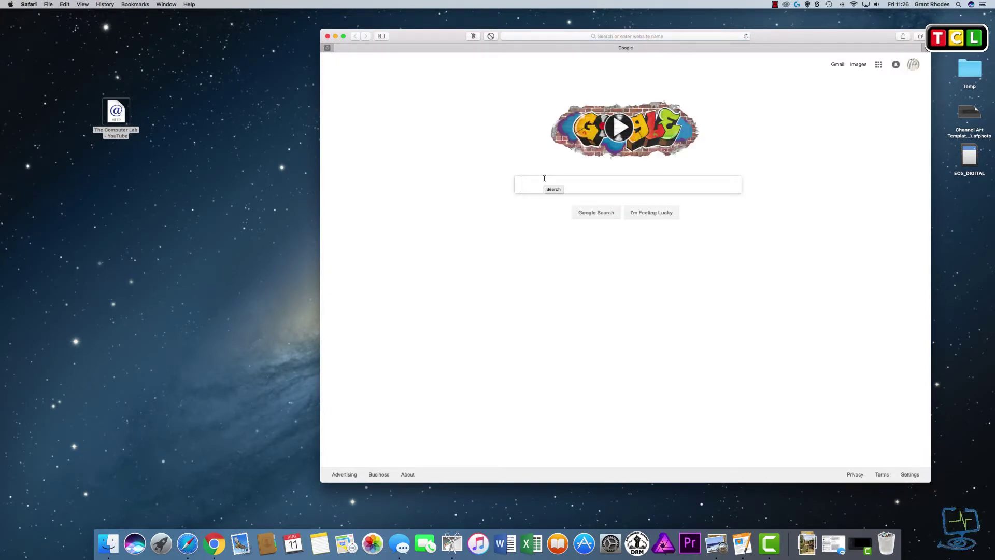
text(youtube)
key(Return)
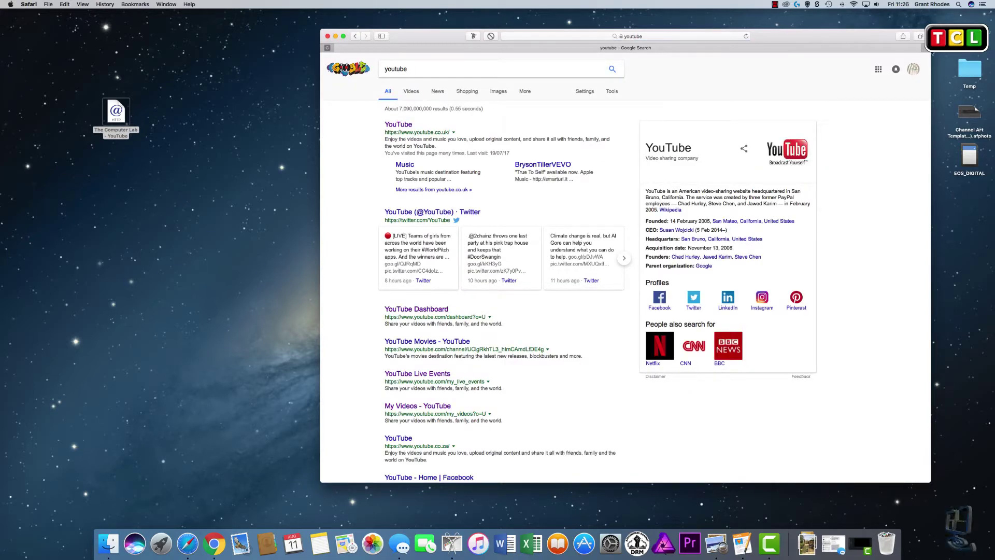
Step: Open a new tab showing Google, then load youtube.com in a third tab
click(927, 50)
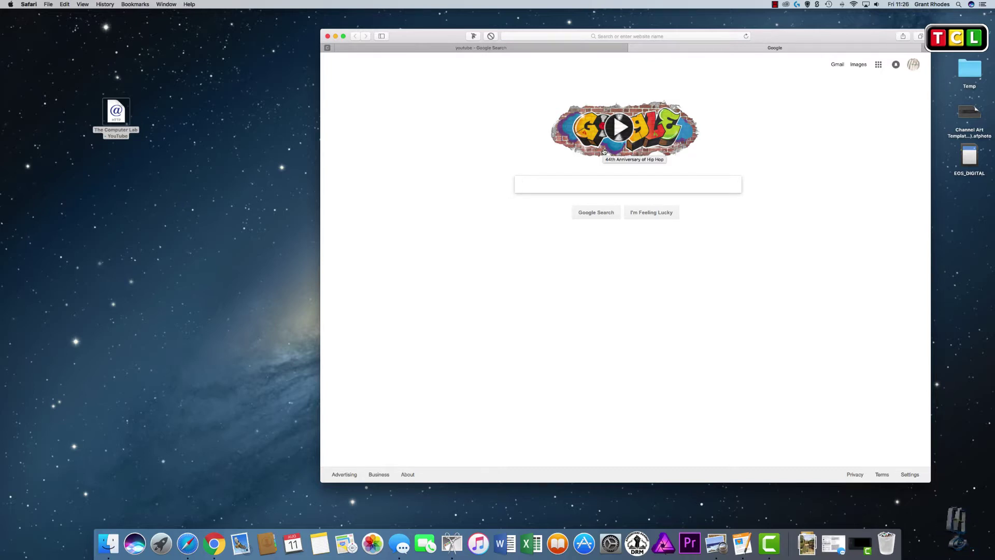
key(cmd+t)
text(youtube.com)
key(Return)
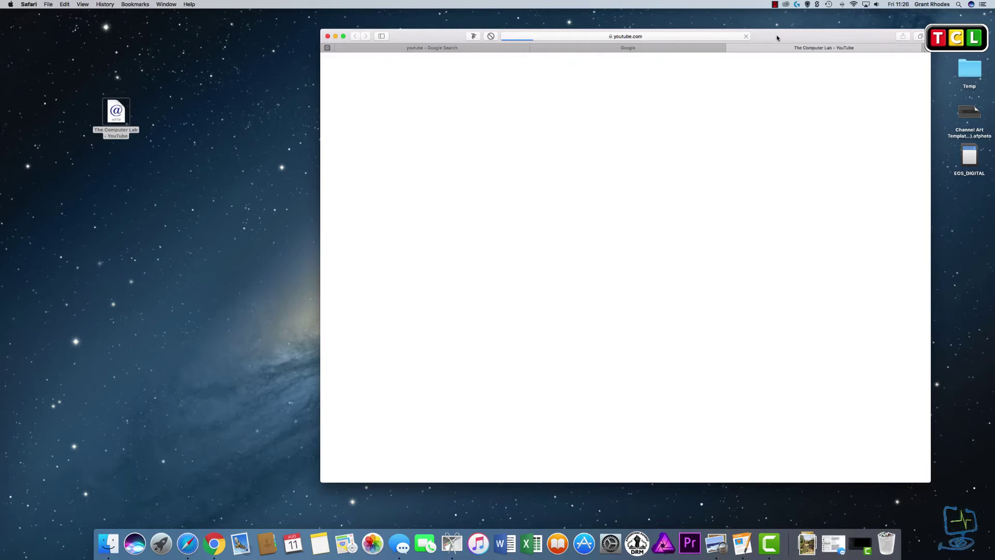
drag(777, 35, 660, 38)
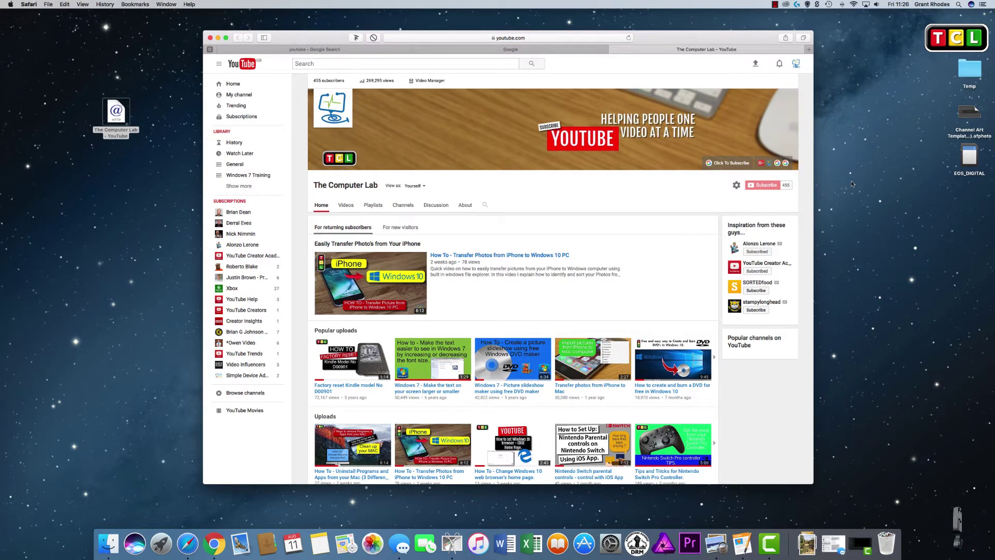